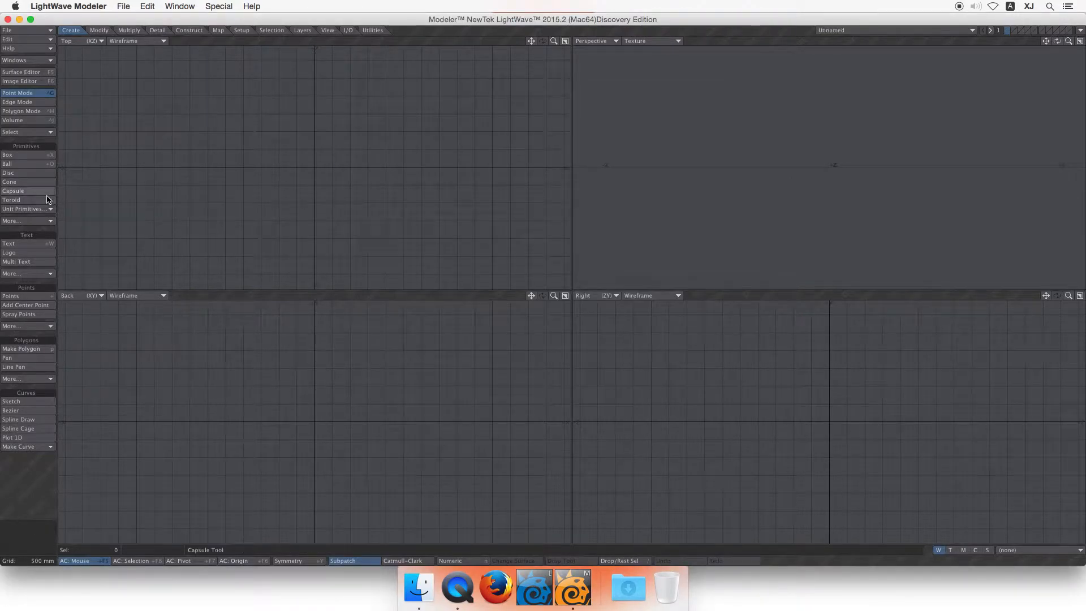
Create a unit ball primitive and save the object as "Unit ball"
click(34, 209)
click(40, 220)
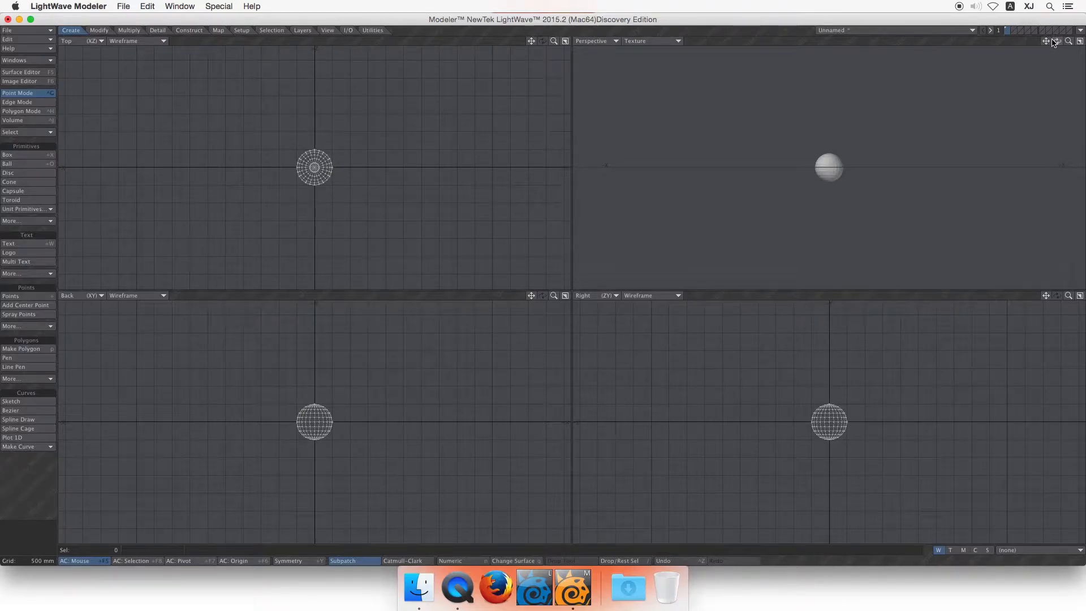
drag(1056, 45, 1069, 71)
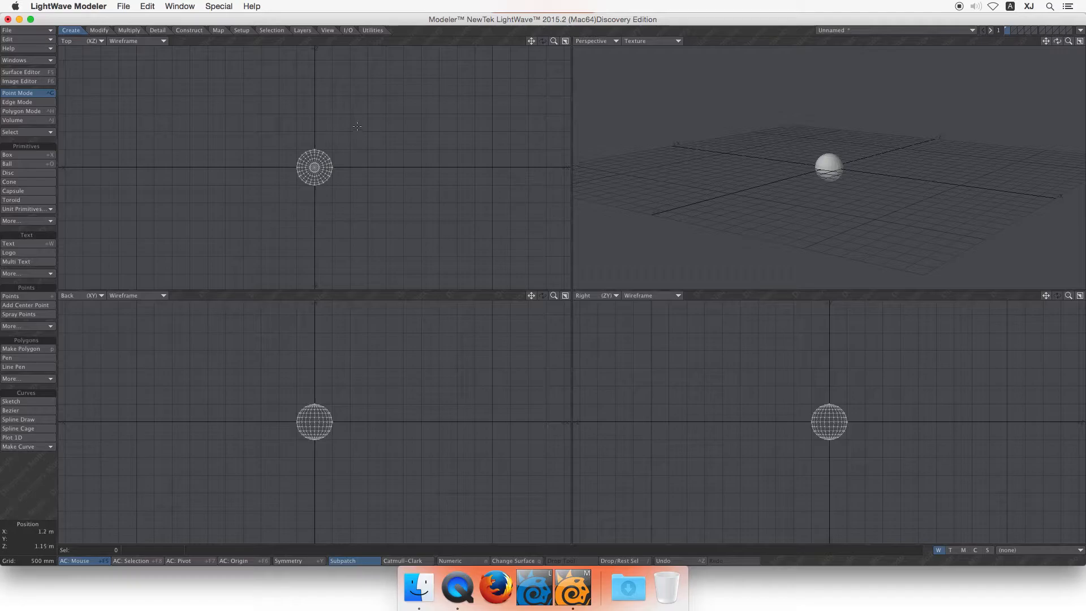
key(shift+s)
text(Unit ball)
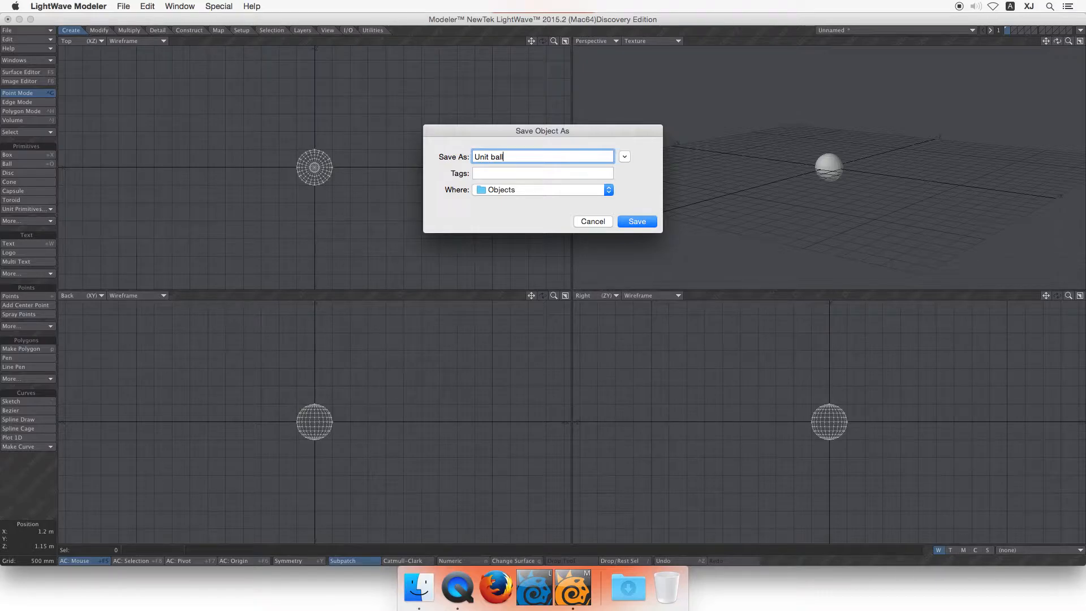
key(Return)
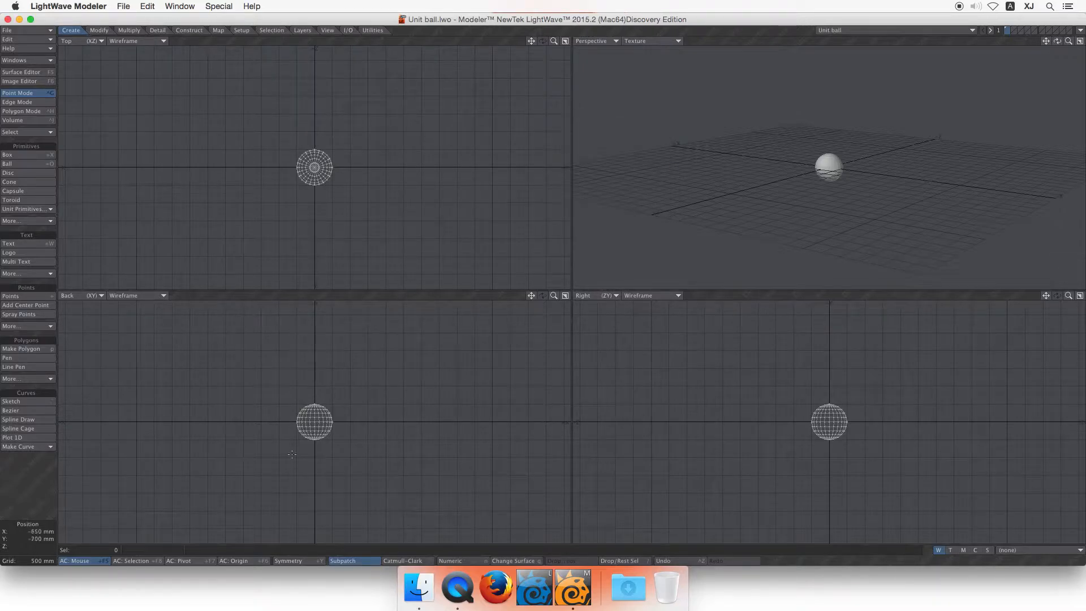
Switch to LightWave Layout, continuing past the license notice, and set the viewport layout to Quad in the display preferences
click(530, 603)
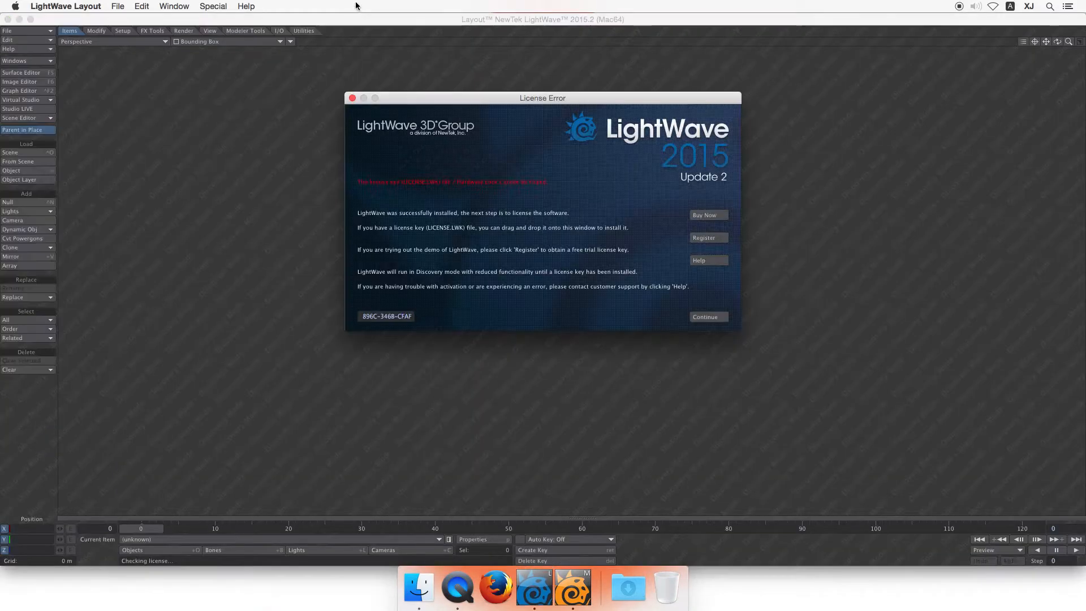
click(699, 318)
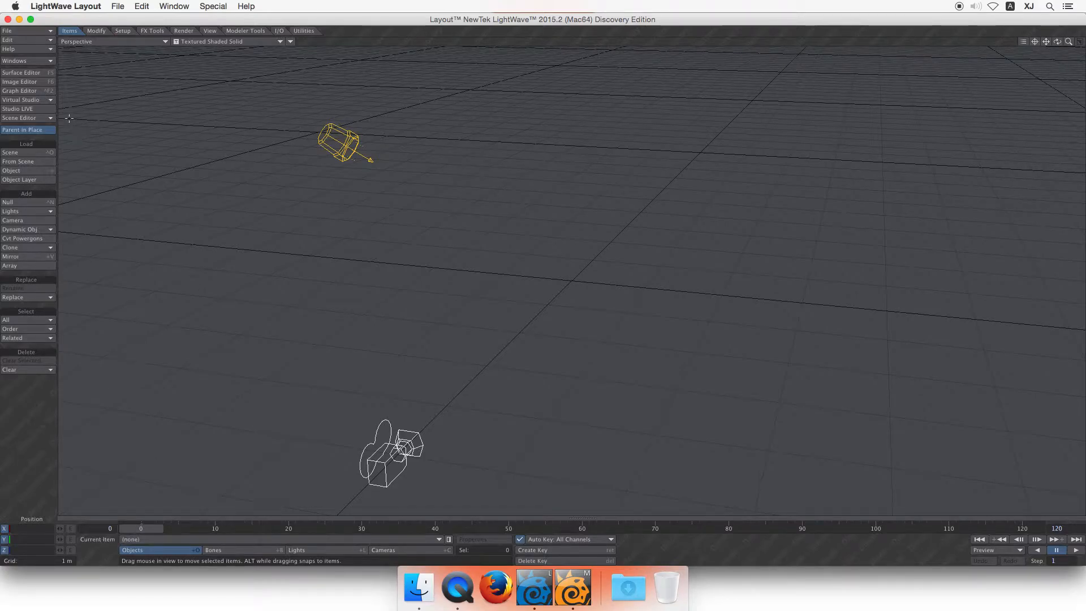
click(29, 40)
click(72, 111)
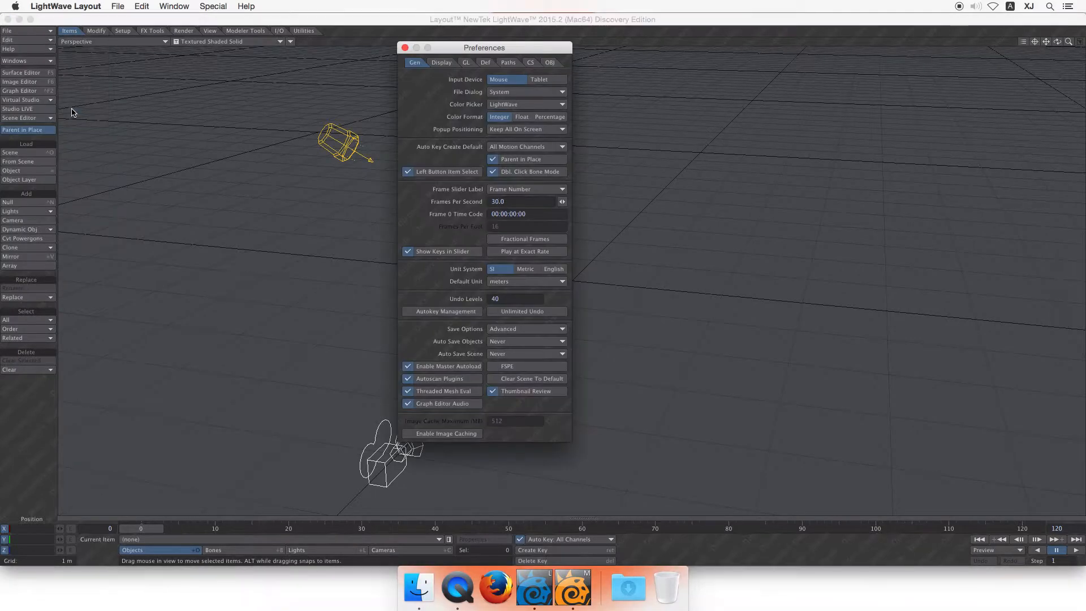
click(442, 63)
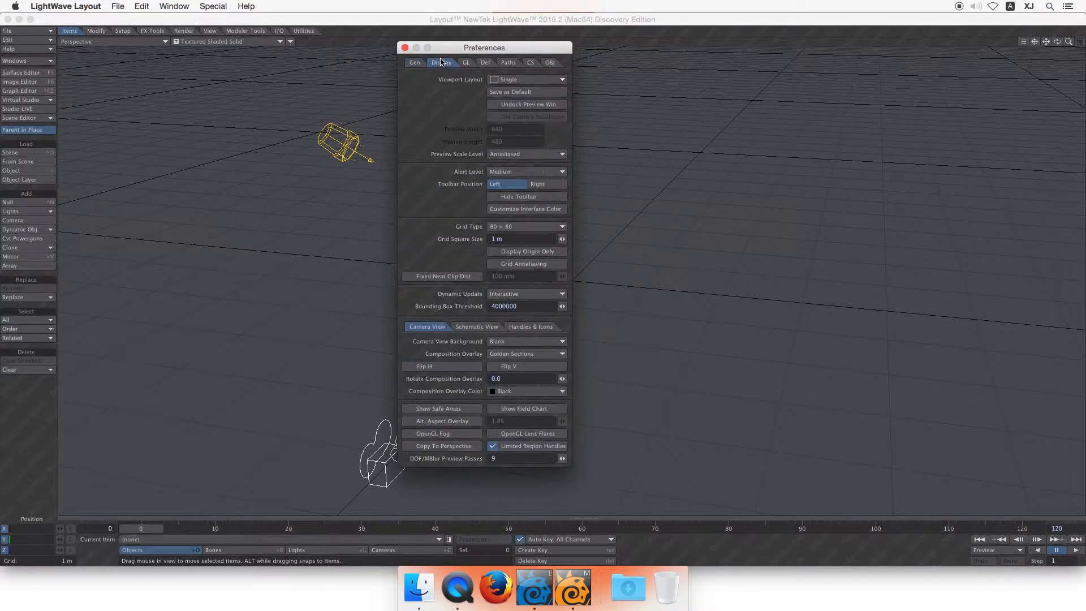
click(501, 83)
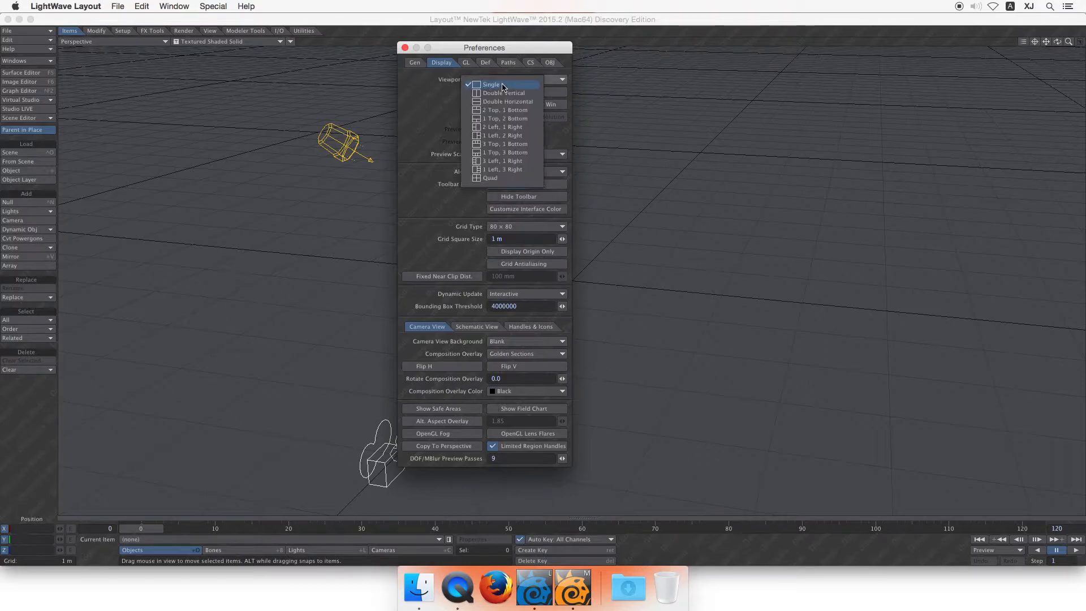
click(491, 178)
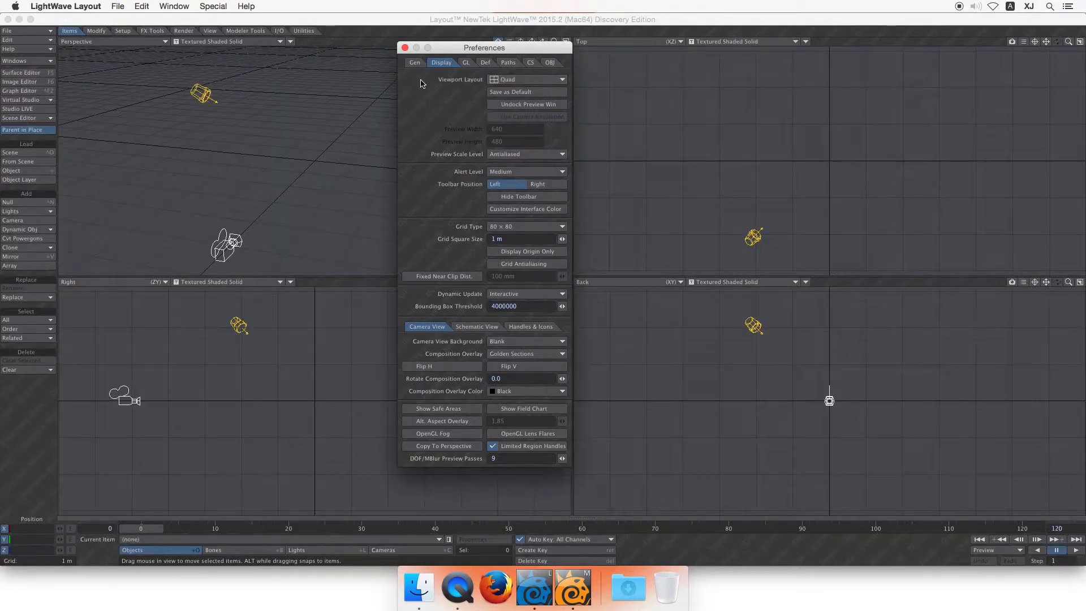
click(405, 47)
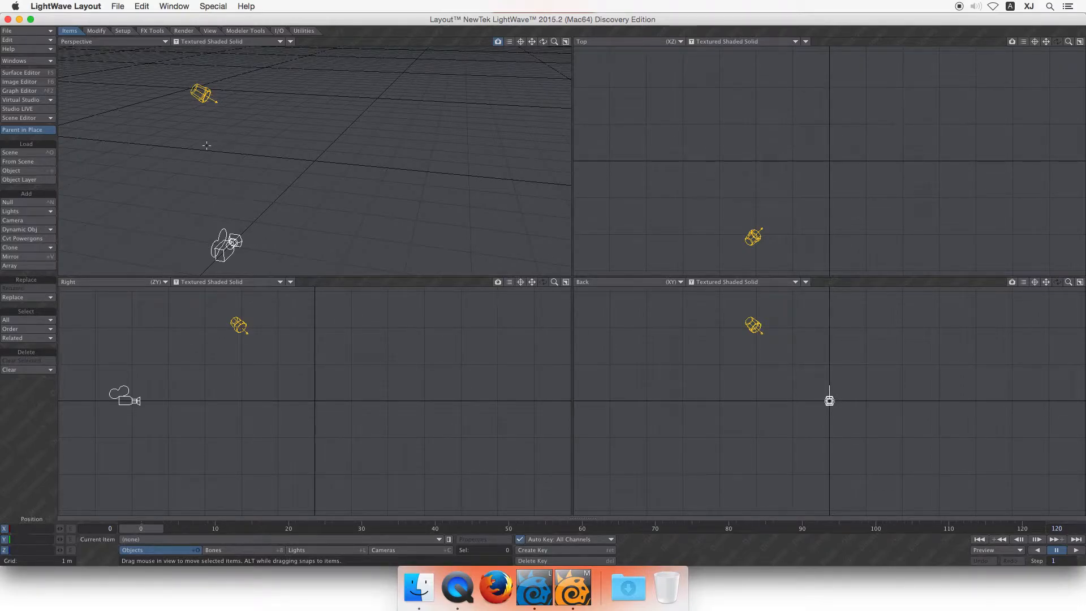
Load the object file Unit ball.lwo into the scene
click(27, 31)
mouse_move(94, 31)
click(162, 69)
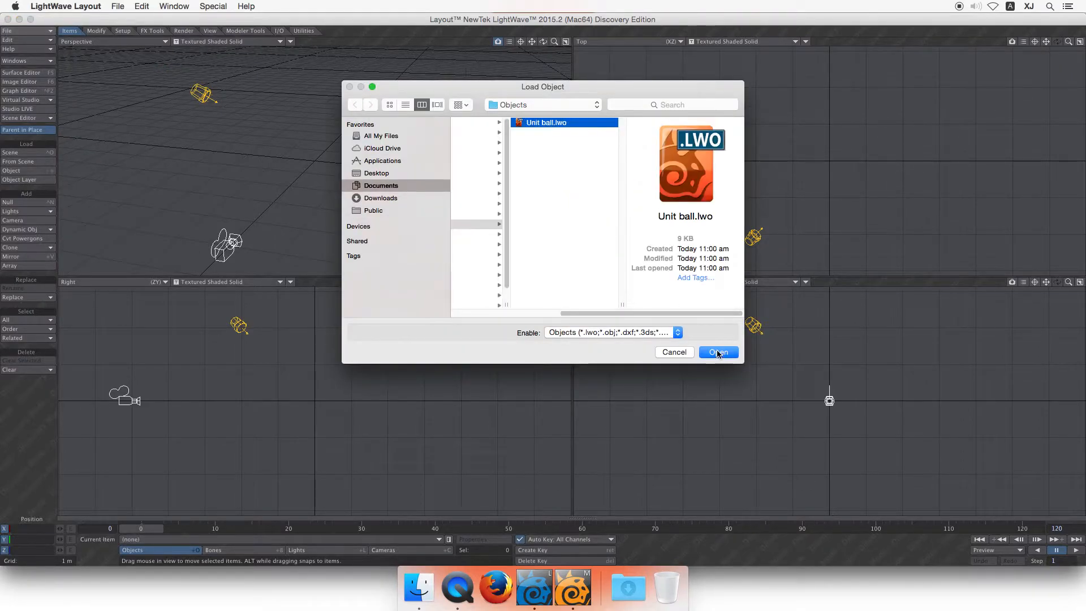
click(718, 353)
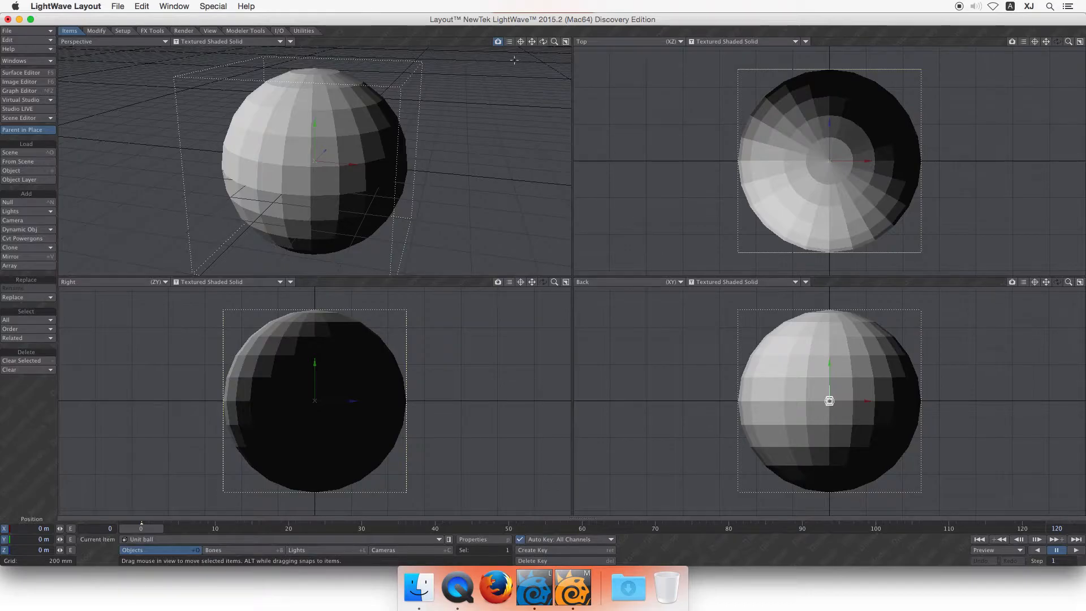
Render the current frame of the ball scene and continue to the finished image
drag(555, 43, 555, 93)
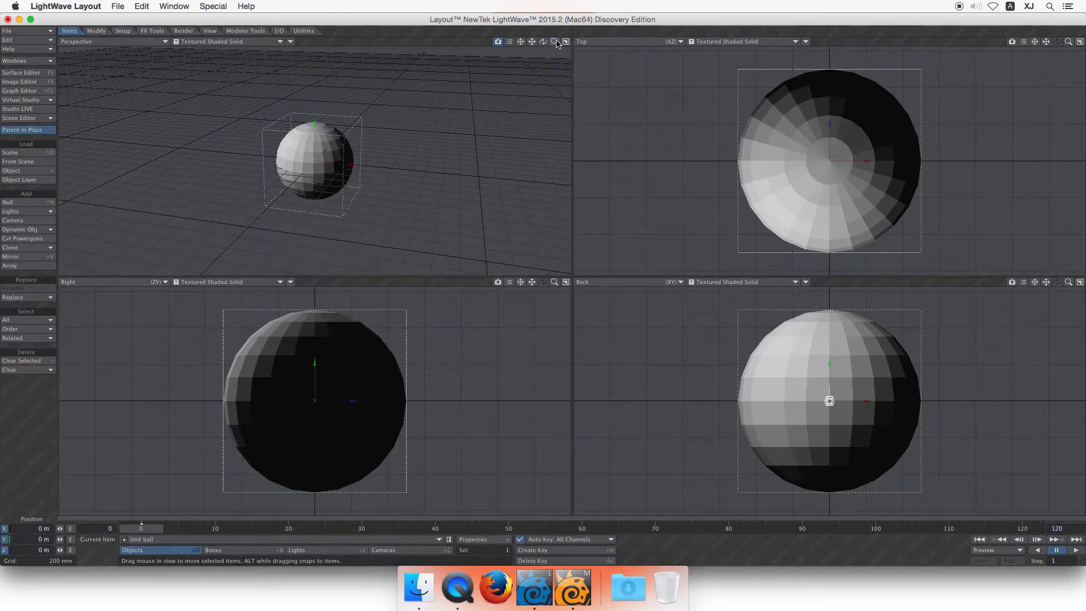
drag(555, 43, 241, 234)
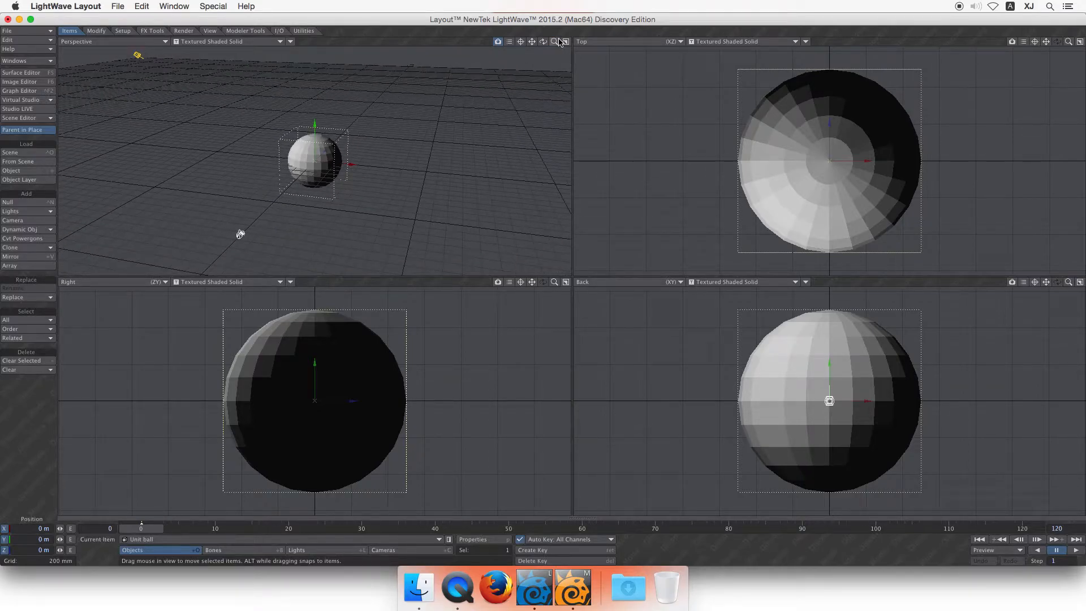
click(183, 31)
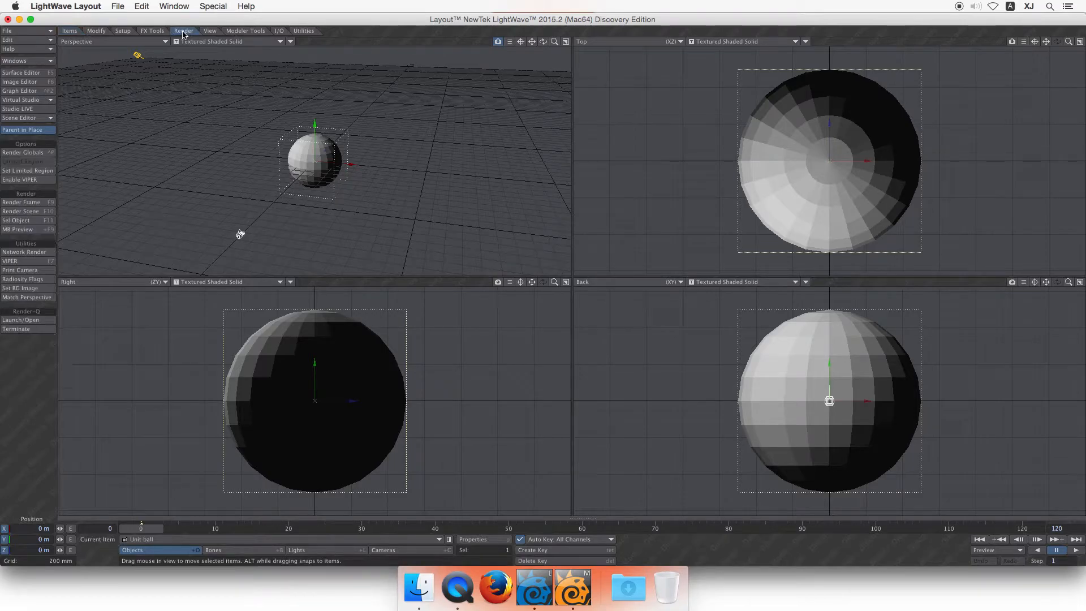
click(22, 202)
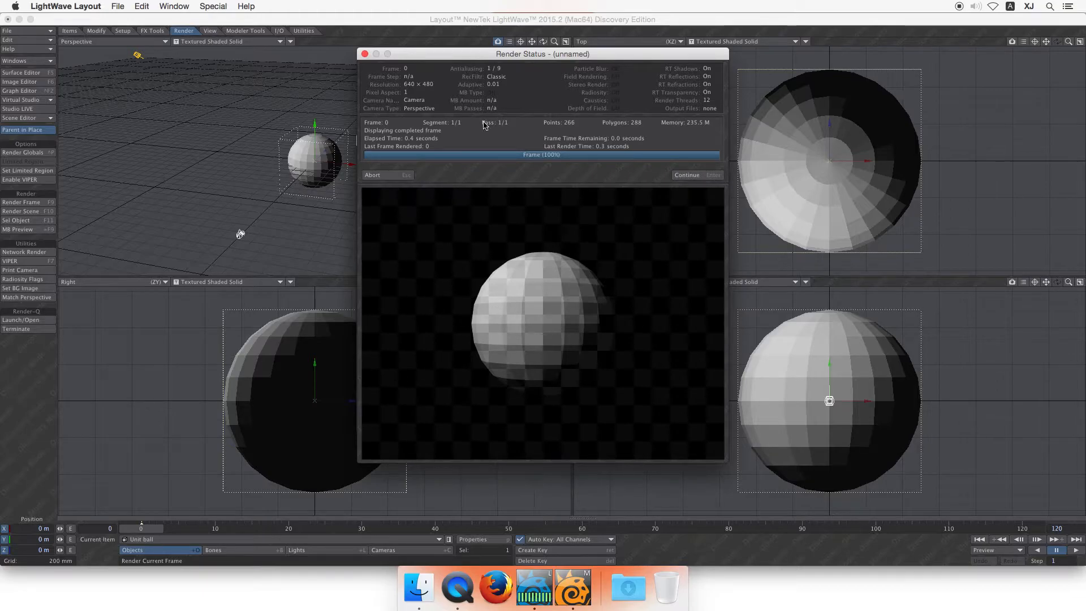
click(686, 177)
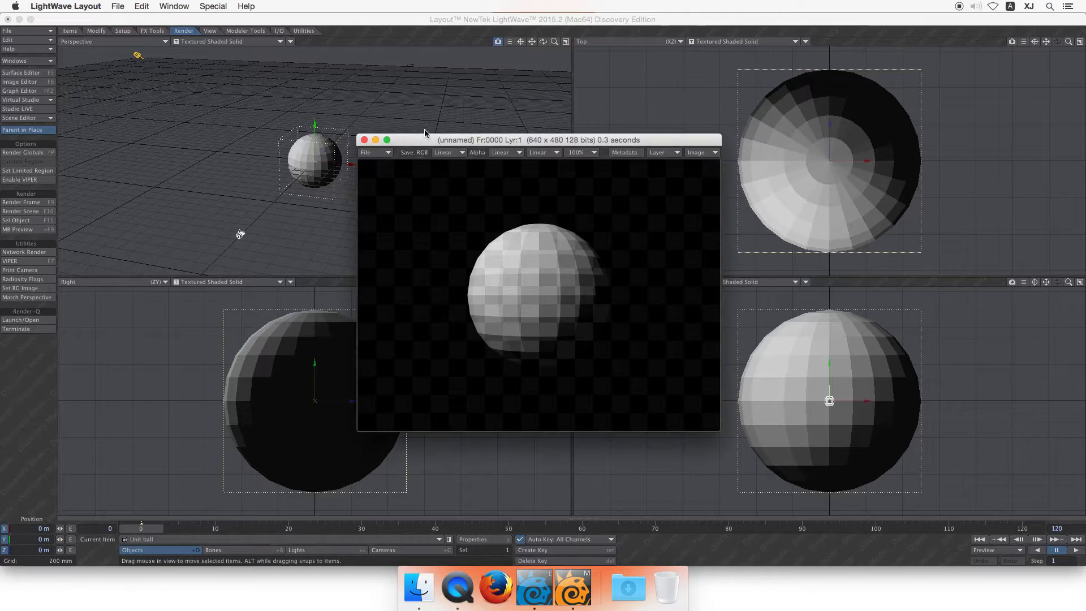
Save the rendered image with RGBA in LW_PNG32 format under the name "Ball"
drag(424, 139, 260, 66)
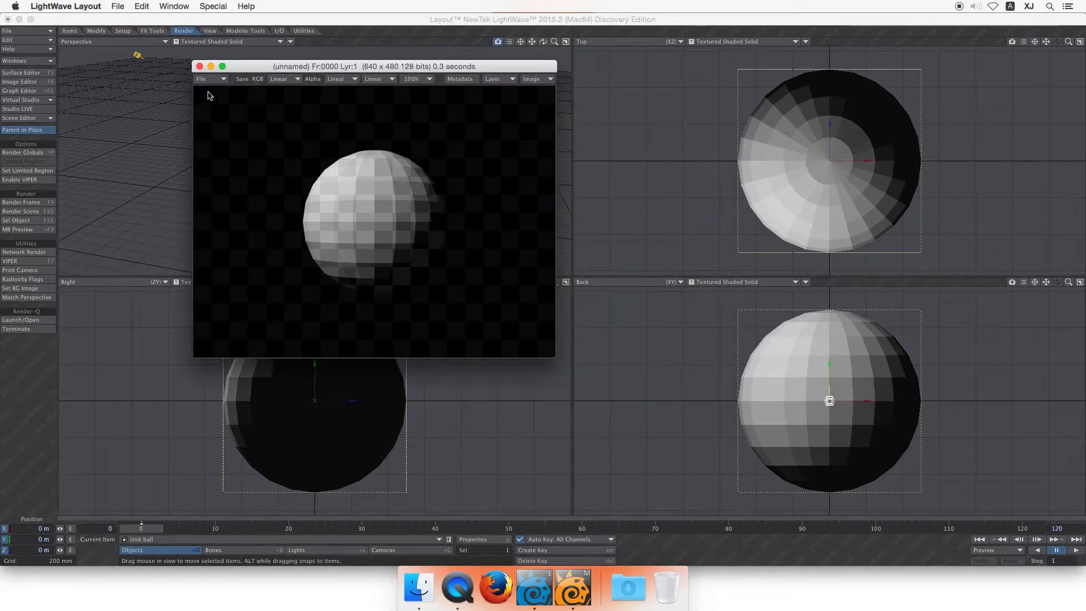
click(221, 79)
mouse_move(221, 78)
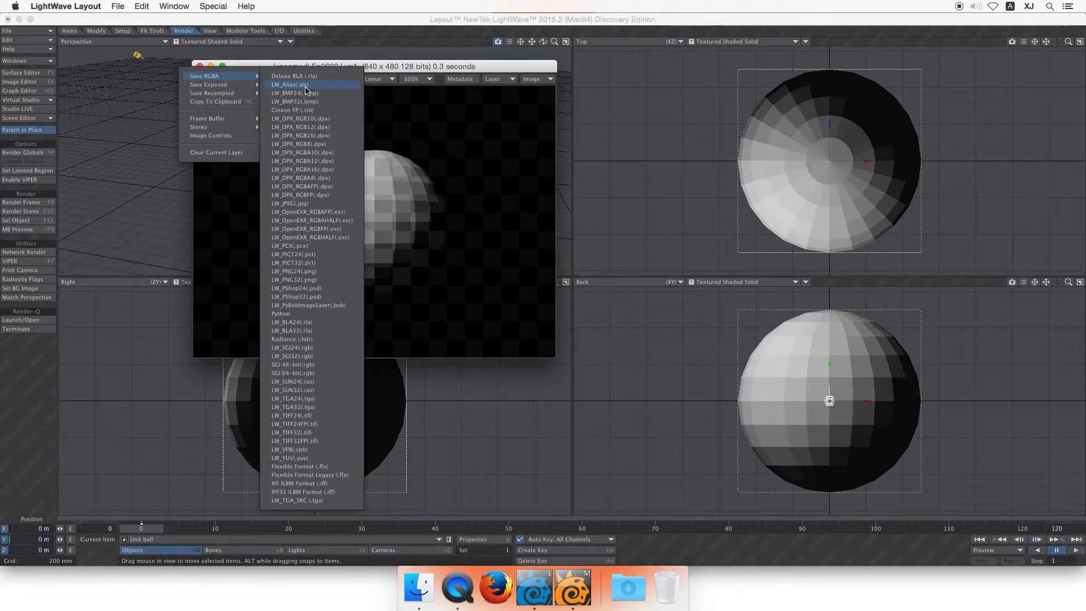
click(317, 280)
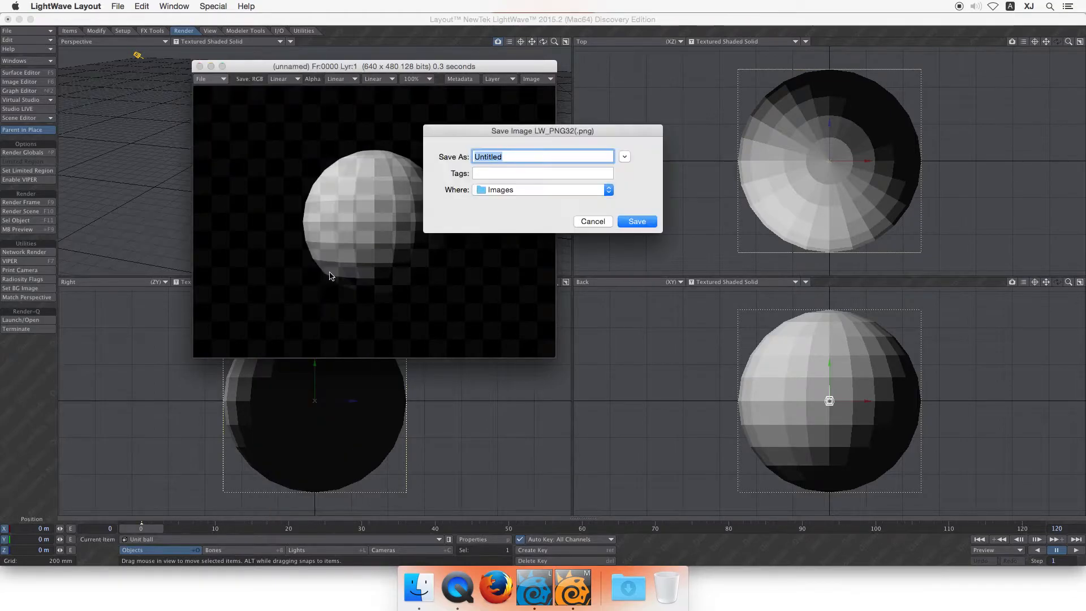
text(Ball)
key(Return)
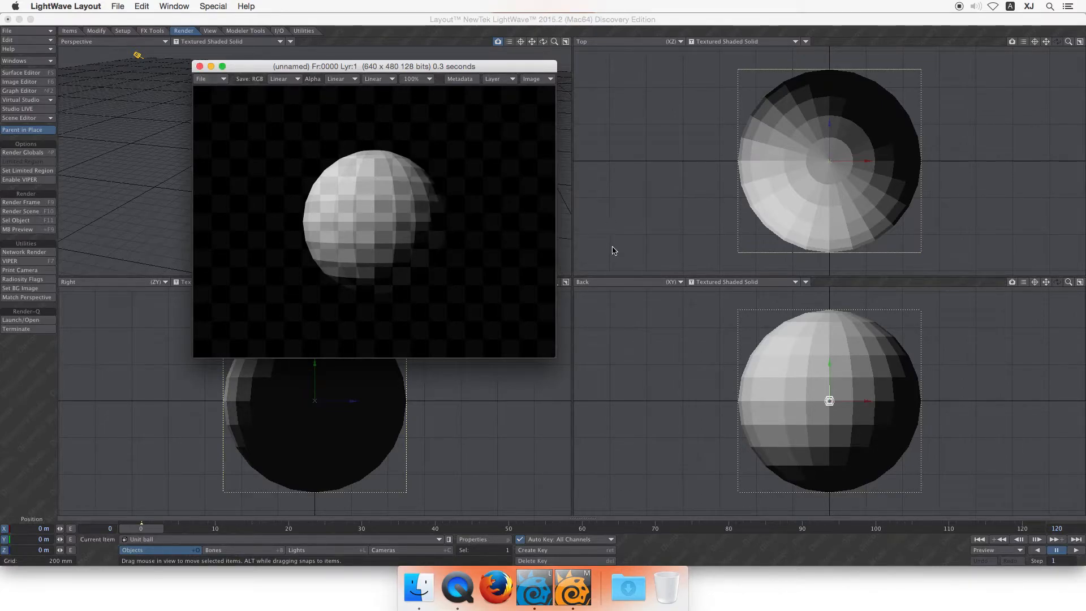
Preview Ball.png from the Images folder of LightWave3D_Content in Finder and place the render window beside it for comparison
click(419, 583)
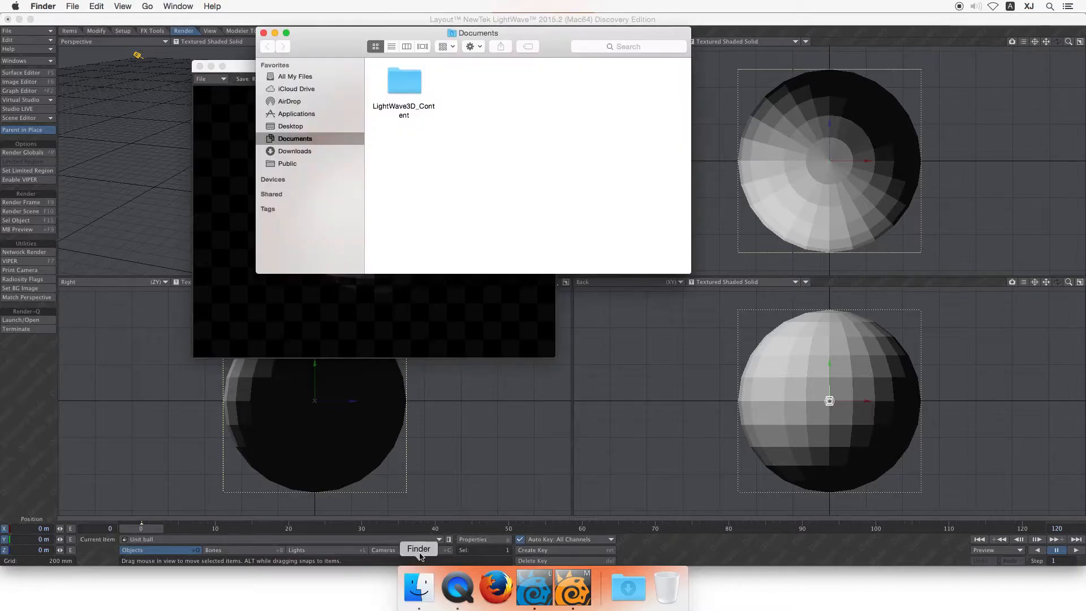
double_click(396, 87)
double_click(551, 151)
click(403, 85)
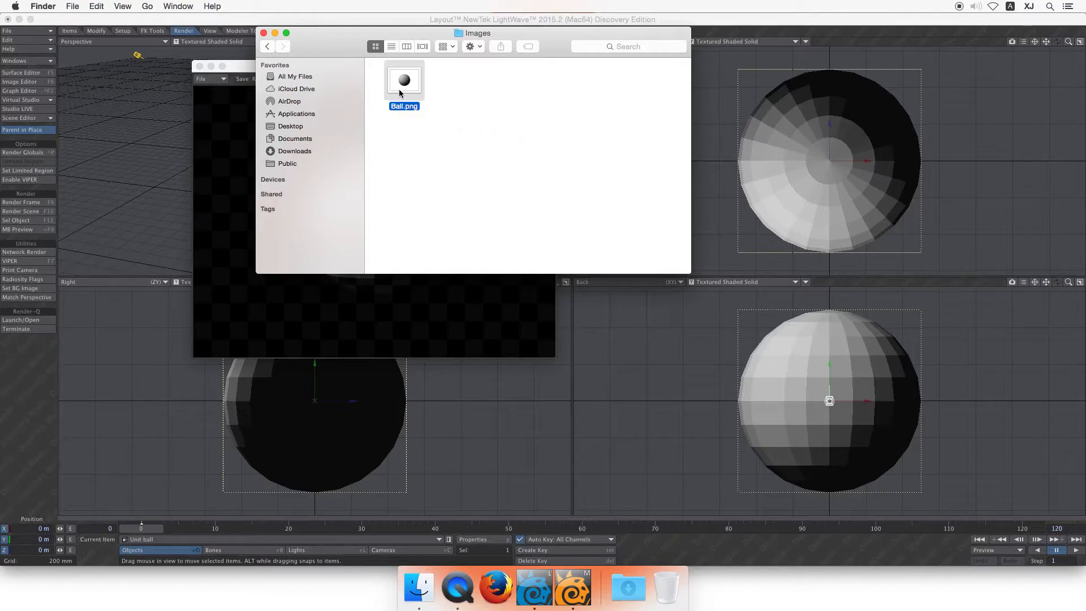
key(space)
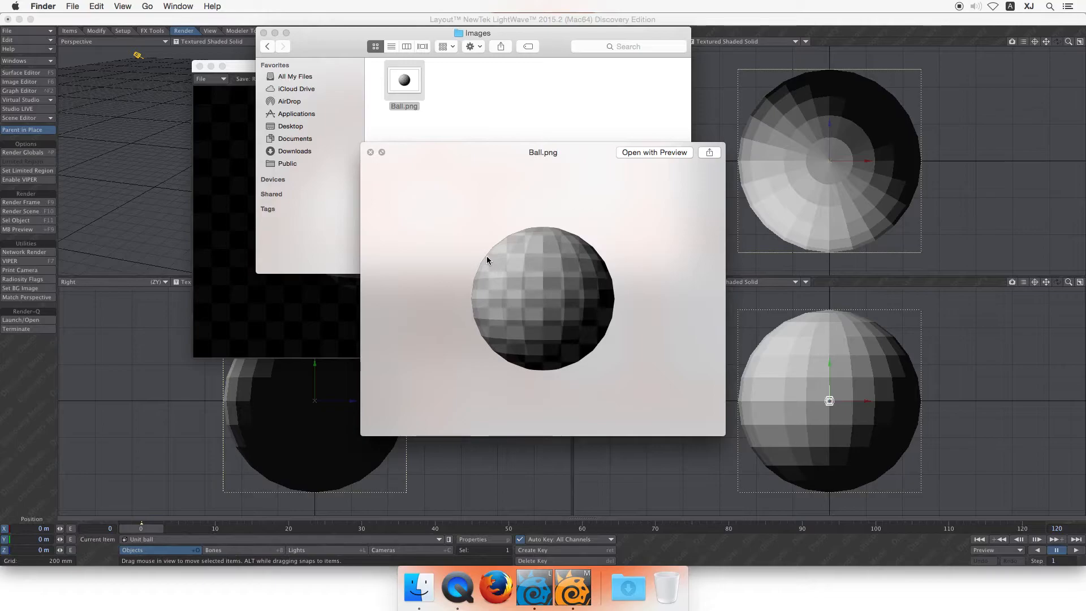
click(251, 66)
drag(251, 66, 138, 88)
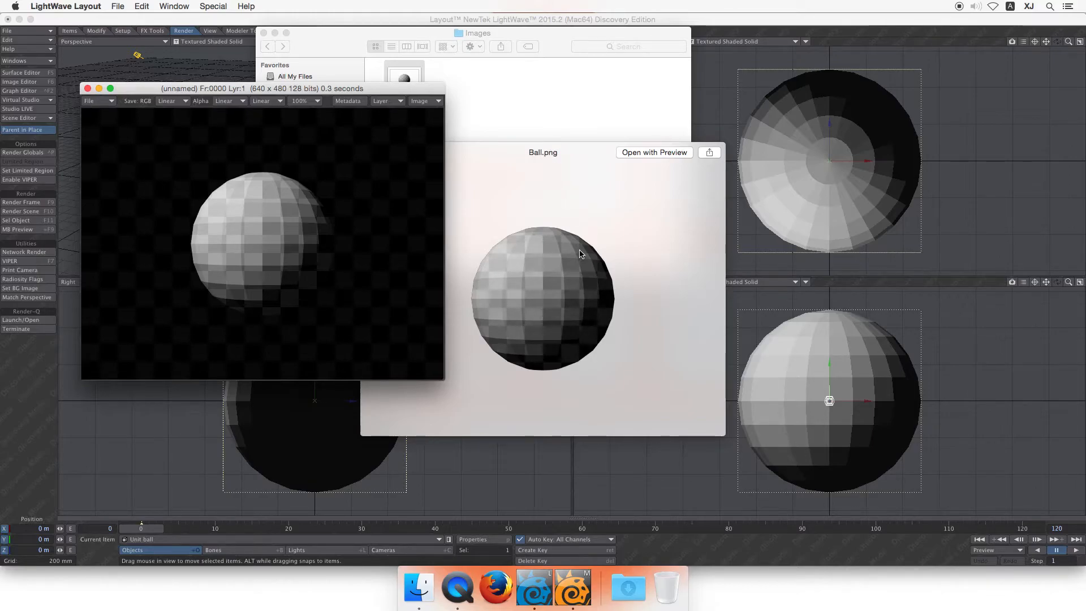
Close the Ball.png preview, the render image window and the Finder window
key(y)
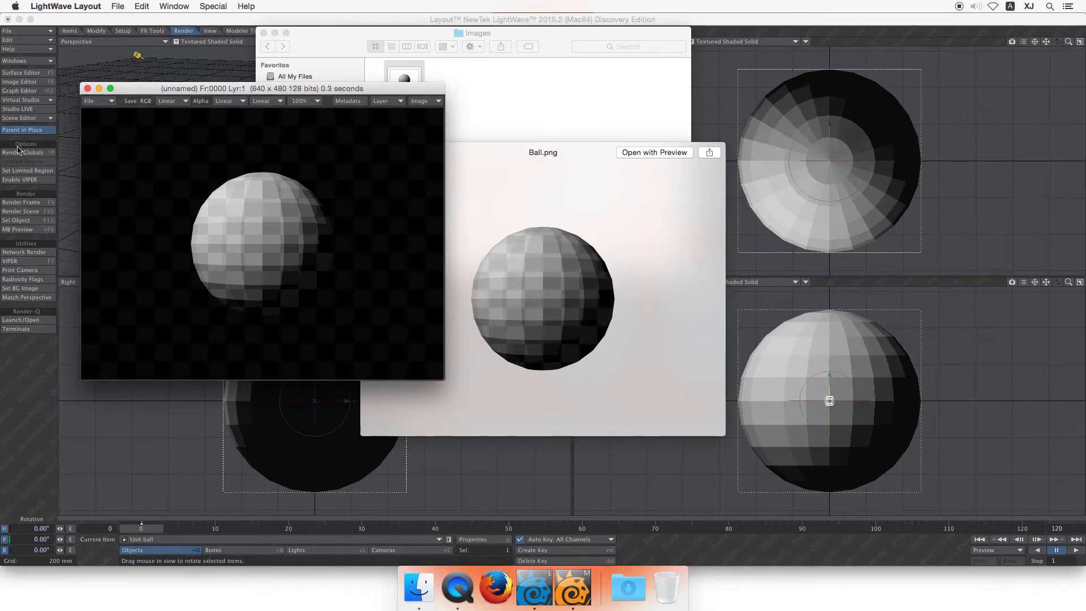
click(487, 163)
key(space)
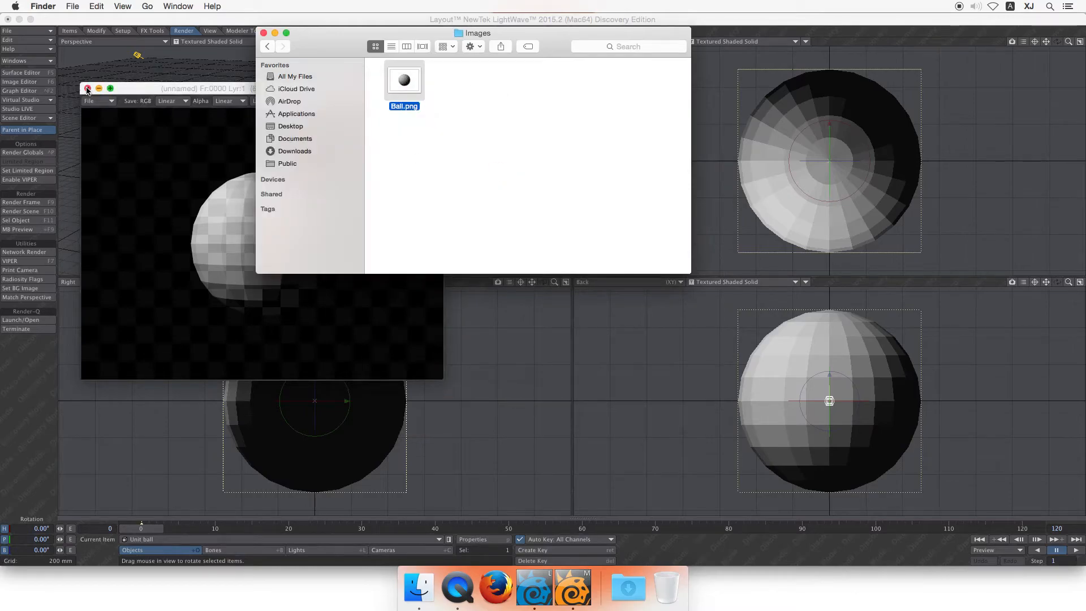
click(88, 90)
click(263, 33)
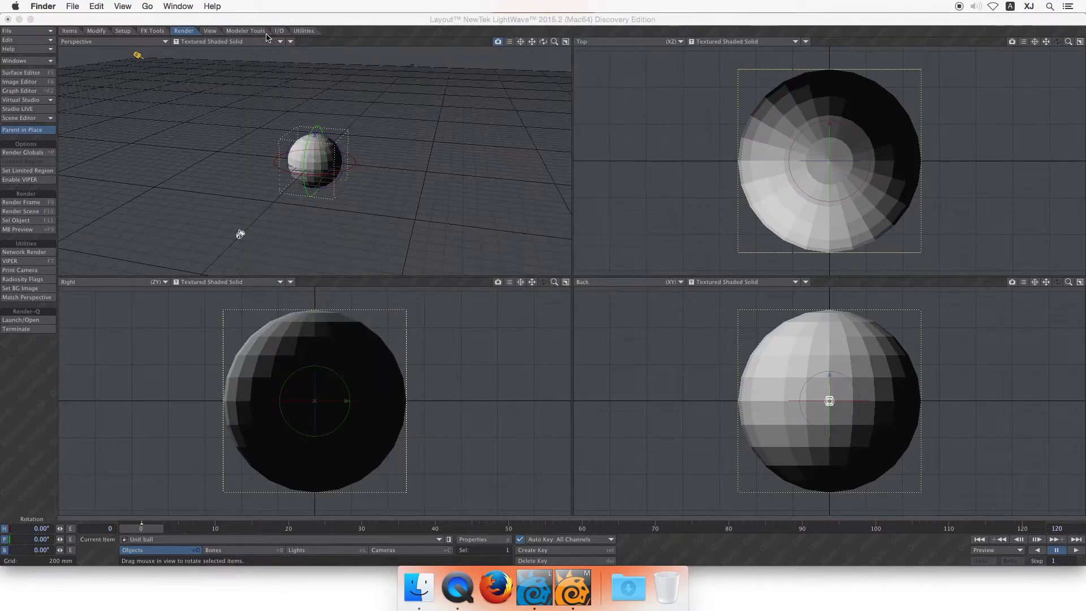
Move the unit ball straight up along the Y axis to about 515 mm in Layout
click(321, 170)
key(shift+h)
key(t)
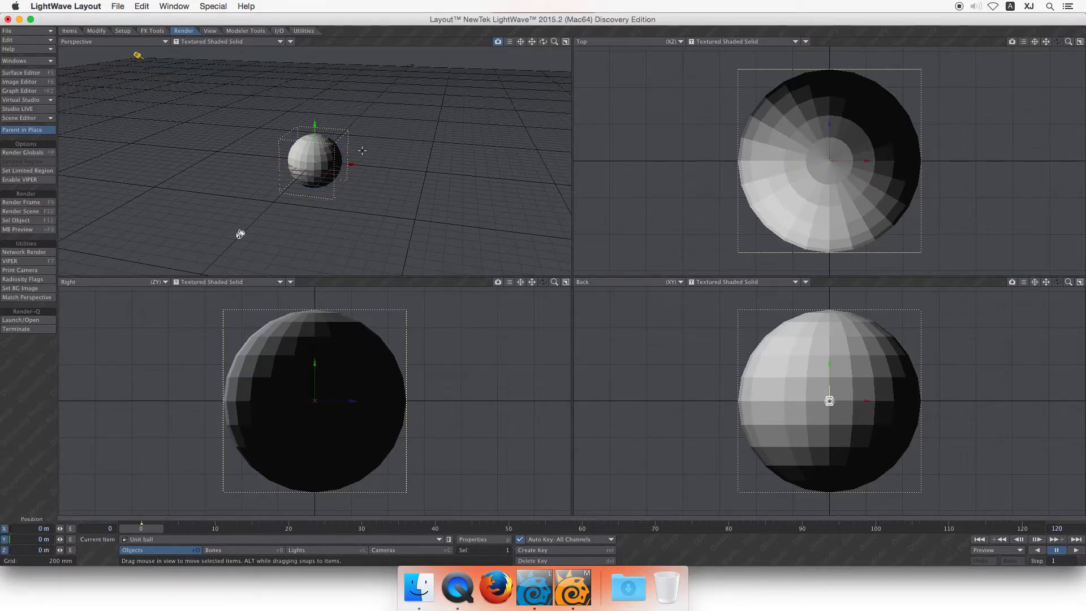
mouse_move(829, 400)
mouse_down()
mouse_move(829, 373)
mouse_move(829, 400)
mouse_up()
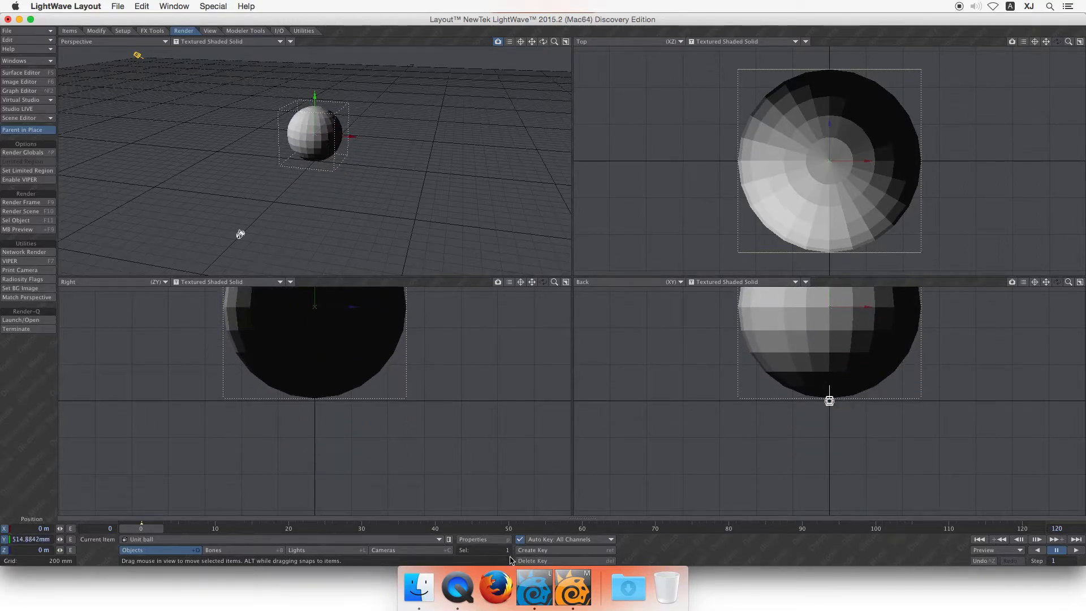
Switch to LightWave Modeler and start a new empty object
click(573, 588)
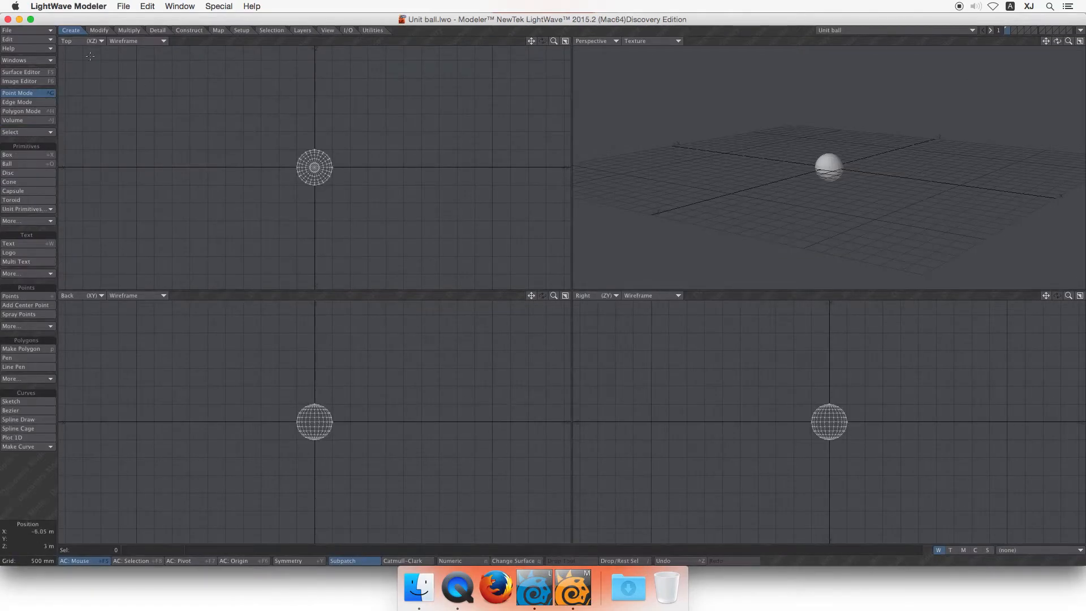
click(28, 30)
click(40, 34)
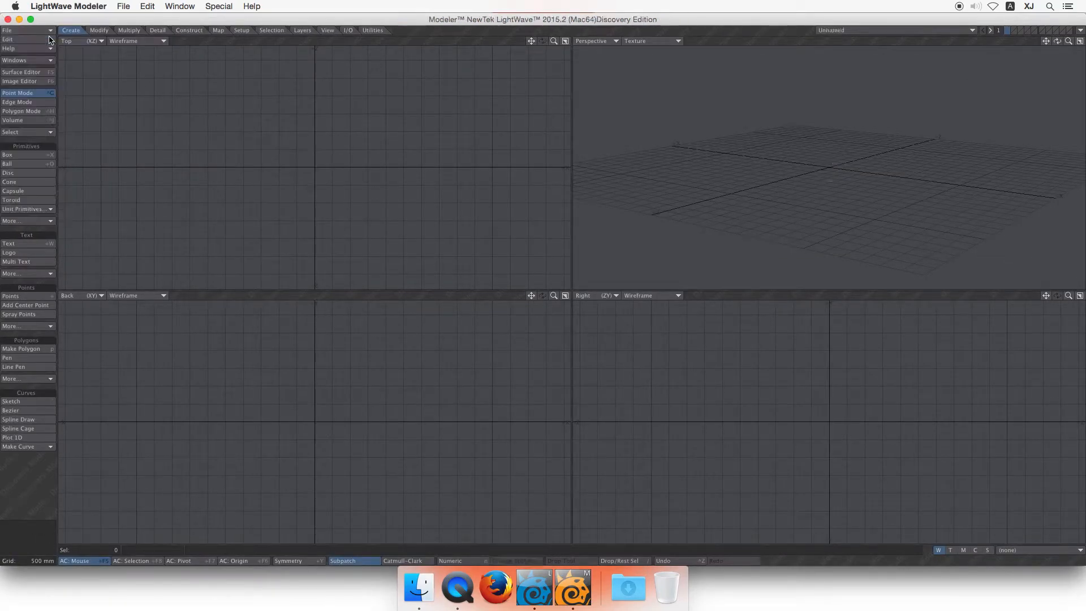
Create a box with width 10 m, height 1 m and depth 10 m centred on the origin
click(49, 154)
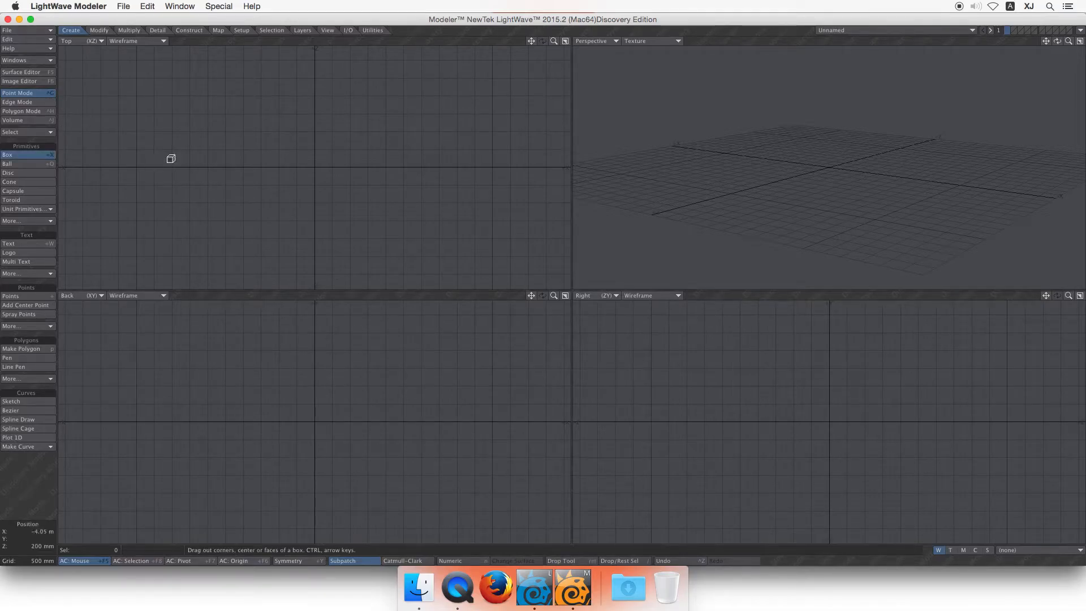
text(n10)
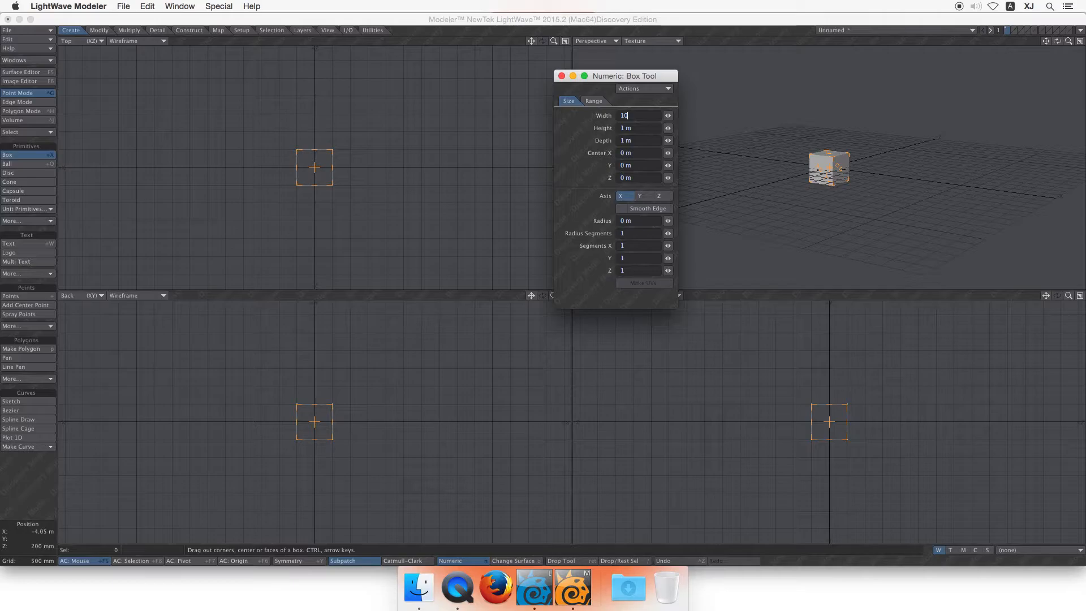
key(Tab)
key(BackSpace)
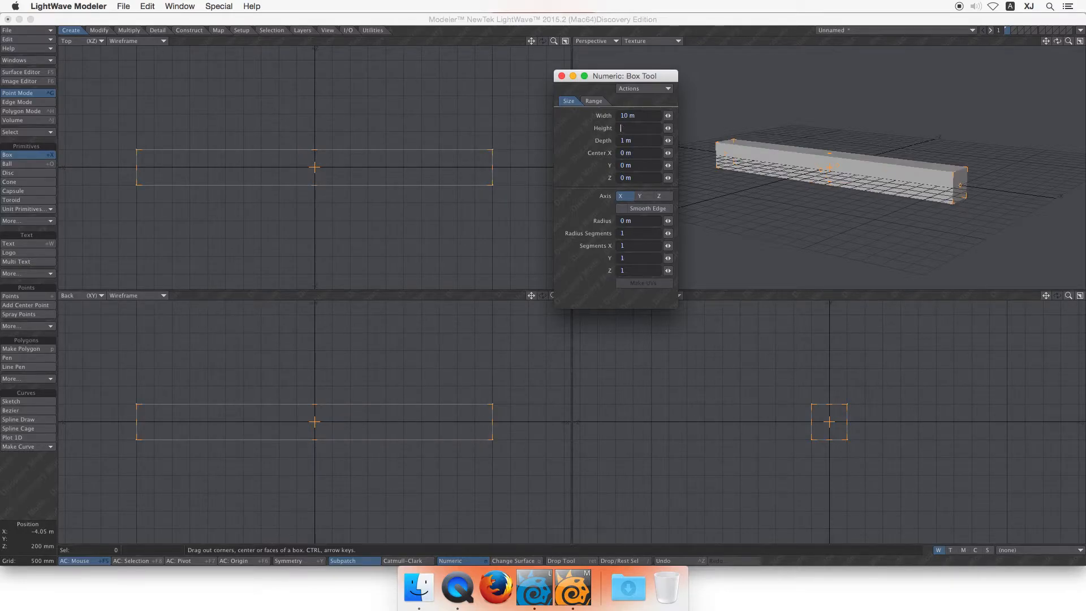
key(Tab)
text(10)
Divide the box into 10 segments along X and 10 along Z, and close the numeric settings
key(Tab)
key(Tab)
key(Tab)
key(Tab)
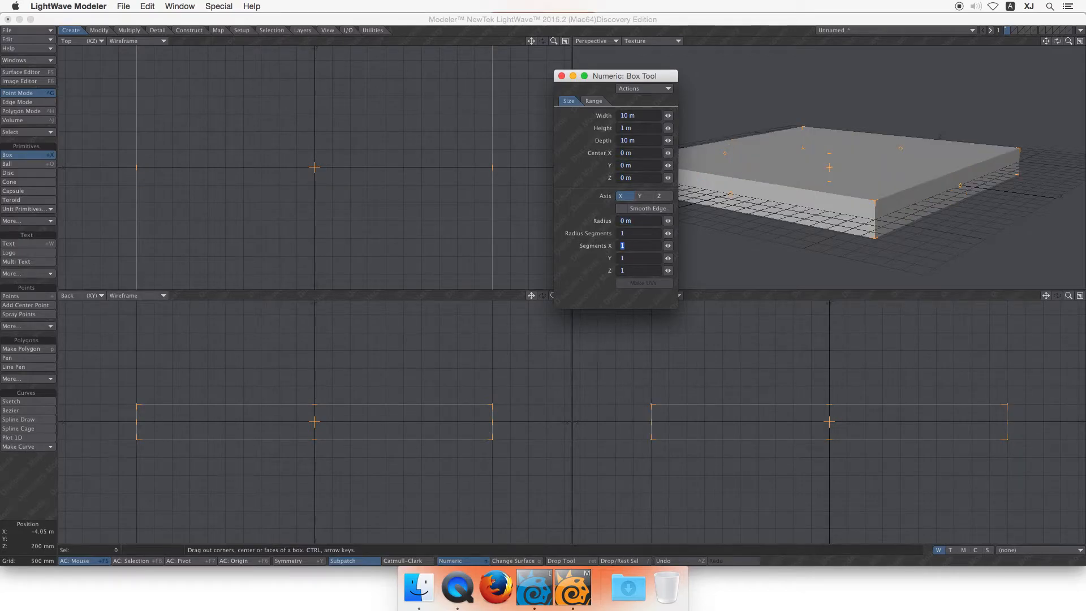
key(Tab)
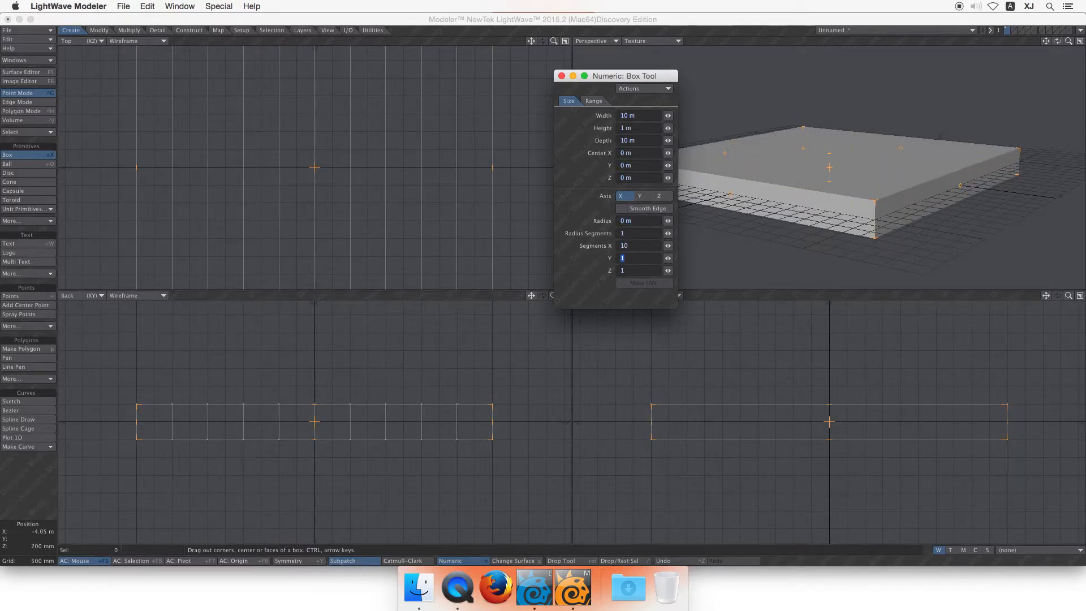
text(10)
key(Tab)
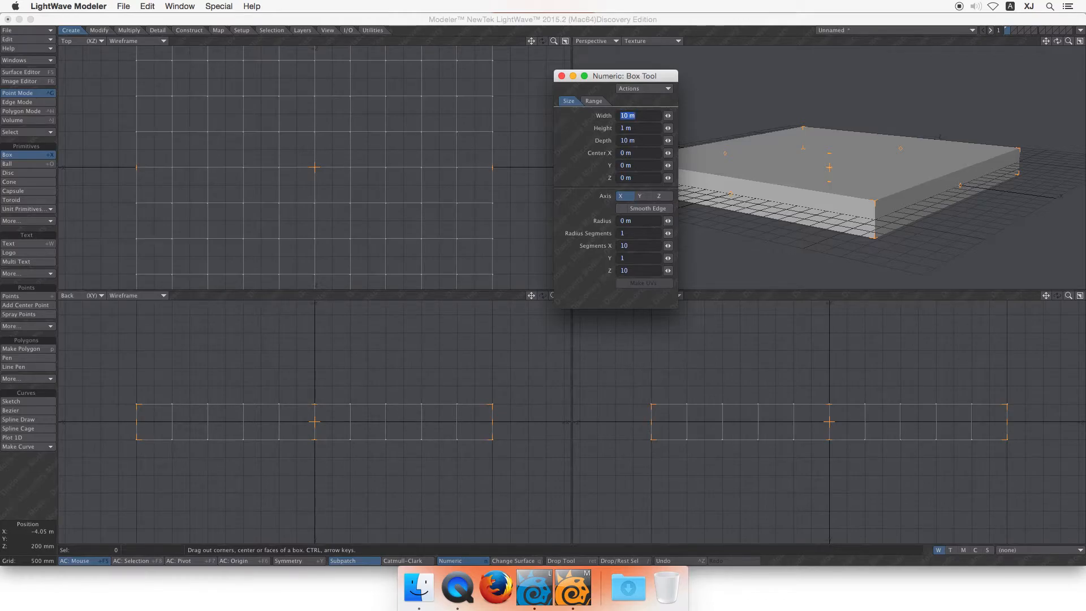
click(560, 76)
Save the box object as Ground plane in the Objects folder
key(shift+s)
text(Ground plane)
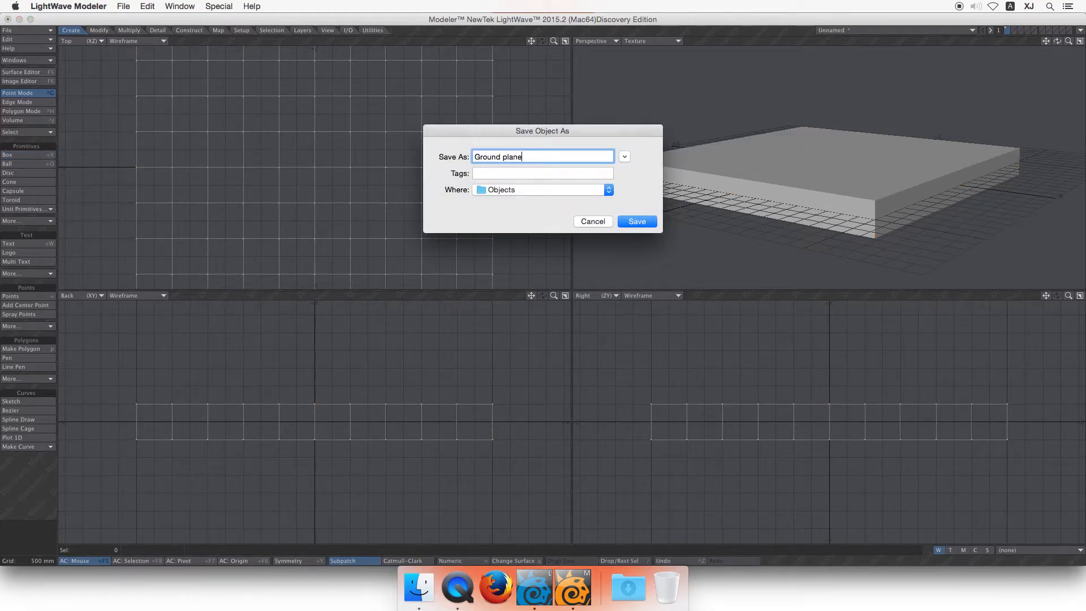
key(Return)
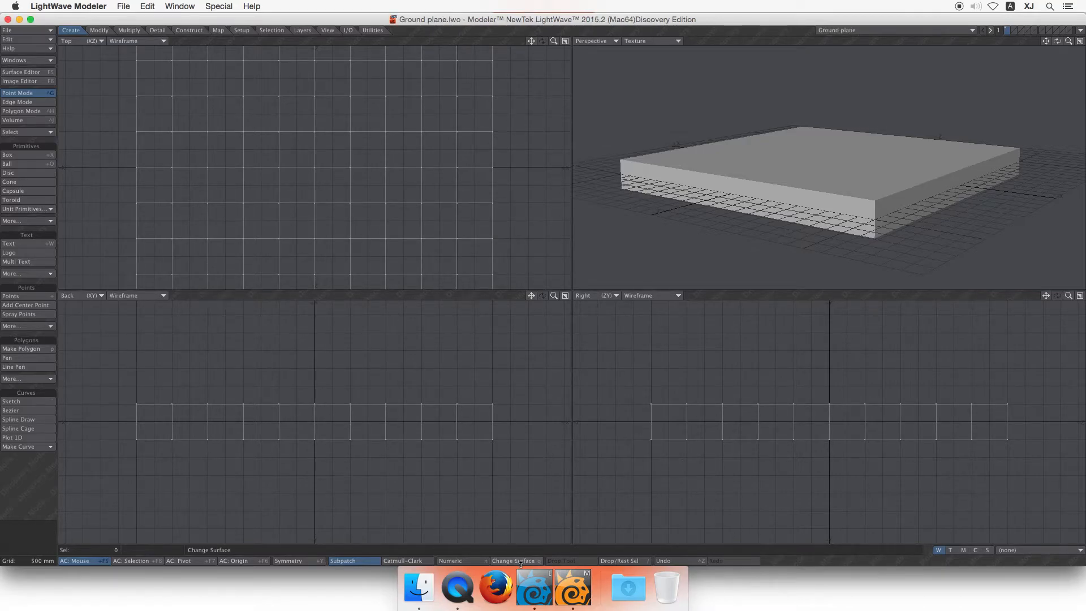
Switch to LightWave Layout and load the object Ground plane.lwo into the scene
click(534, 588)
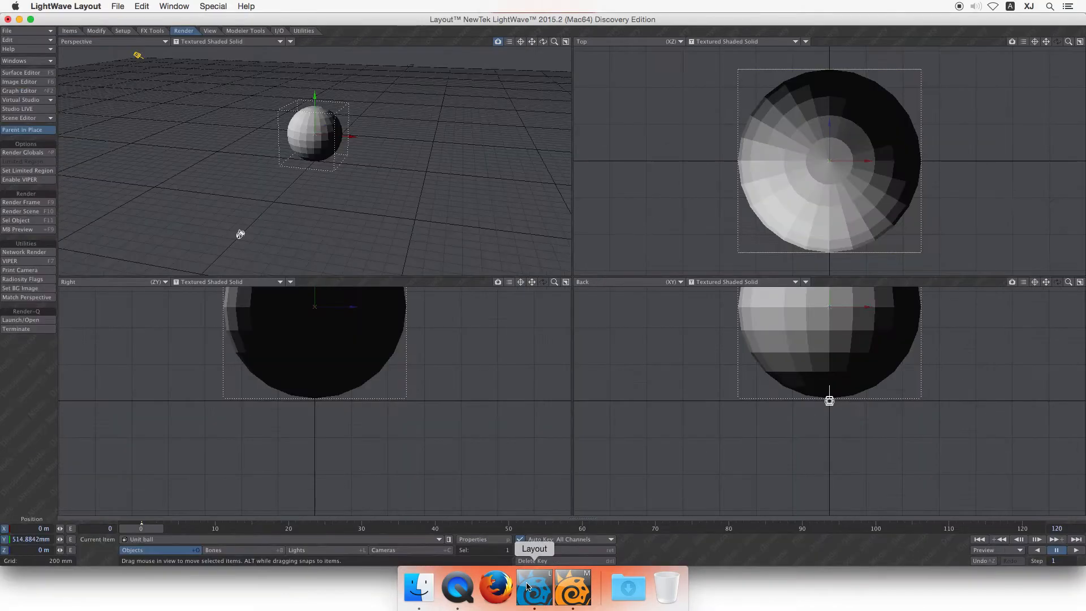
click(24, 31)
mouse_move(94, 33)
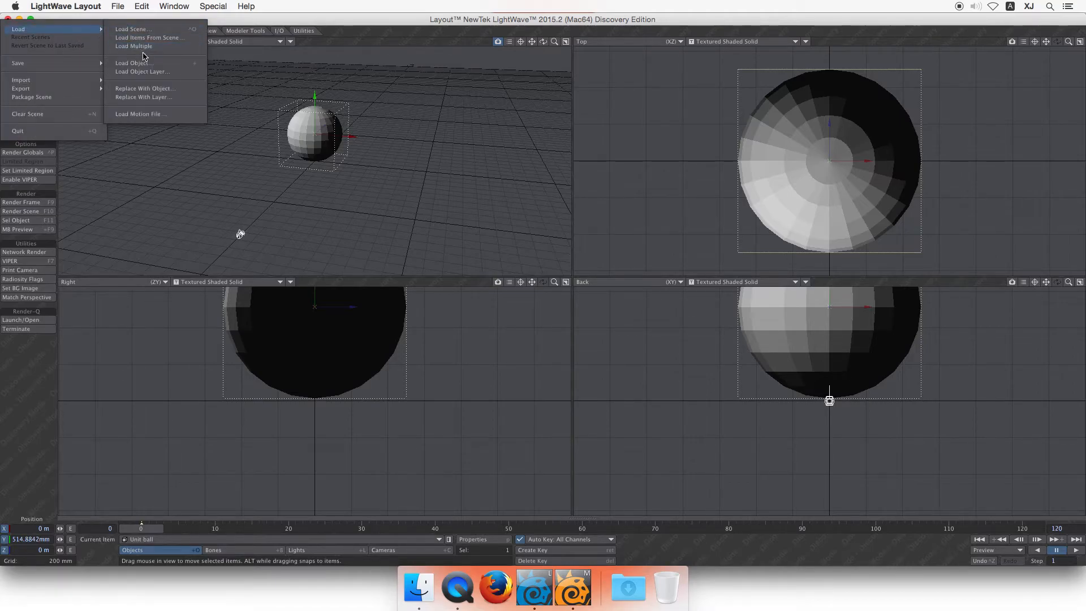
click(144, 64)
click(647, 123)
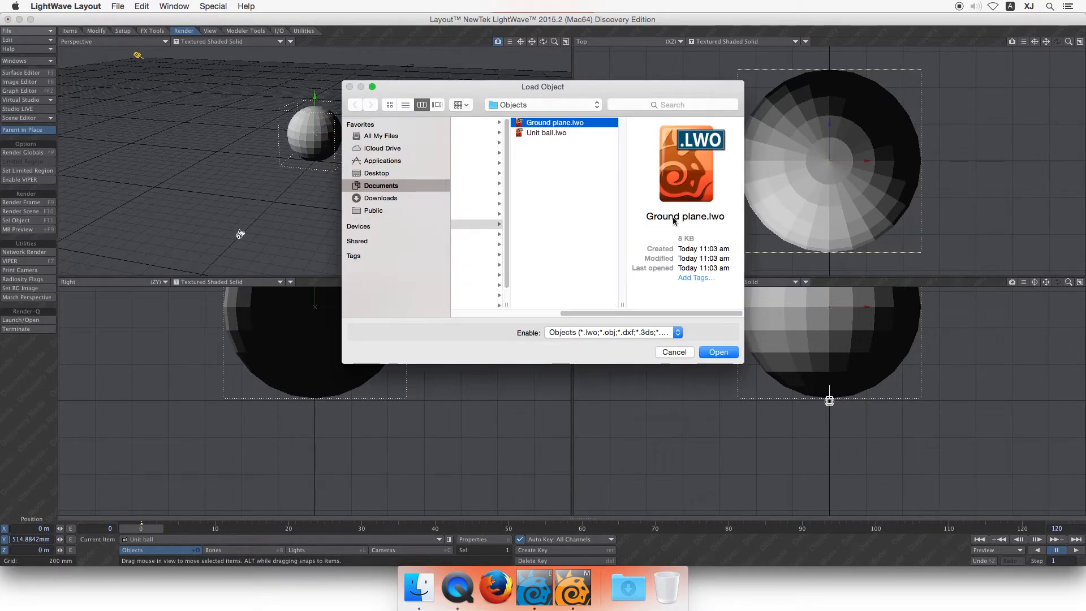
click(718, 353)
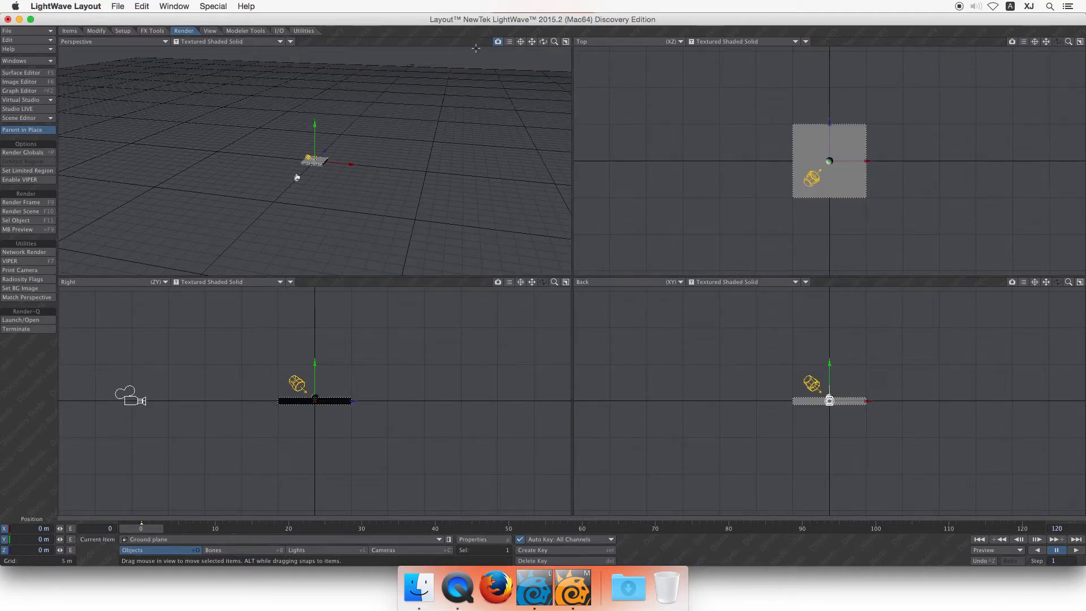
Raise the unit ball along the Y axis to about 1.09 m so it sits on the ground plane
drag(554, 42, 571, 42)
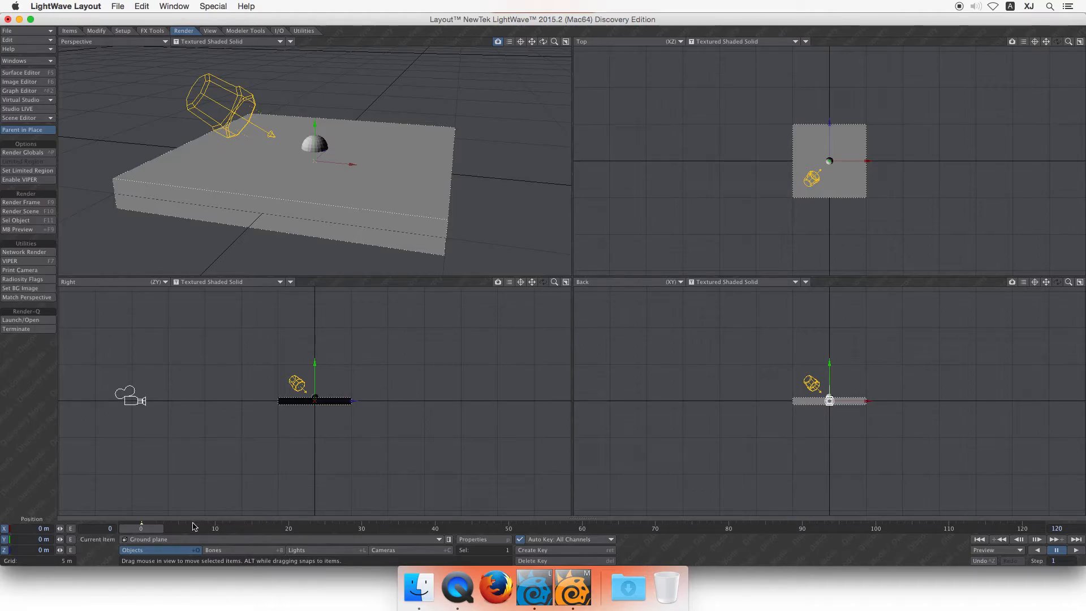
click(183, 540)
click(179, 529)
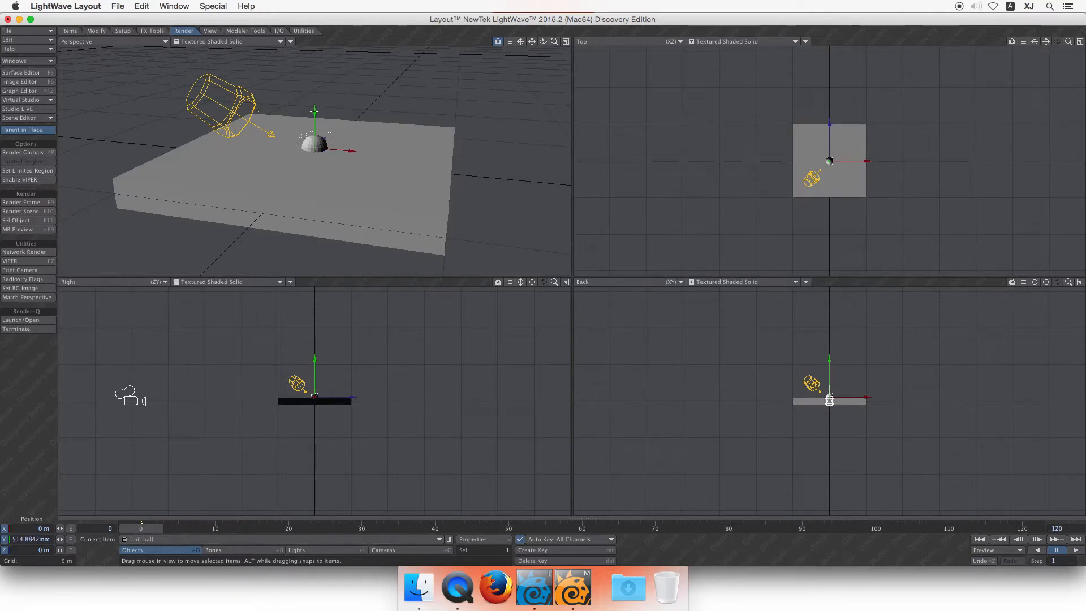
drag(315, 122, 315, 111)
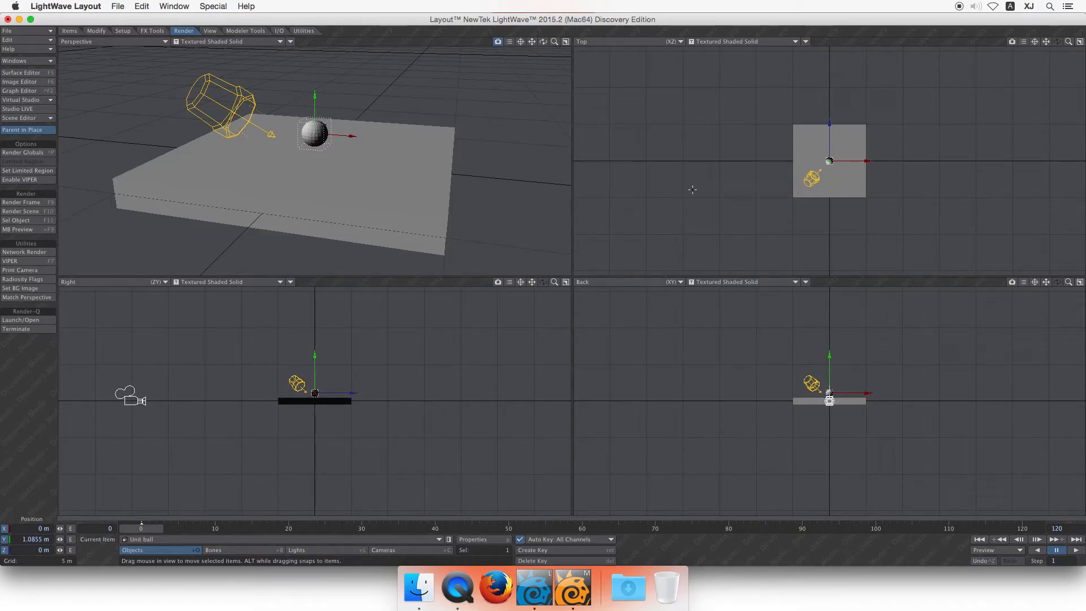
Render the current frame to check the ball on the ground plane, and close the render windows
key(F9)
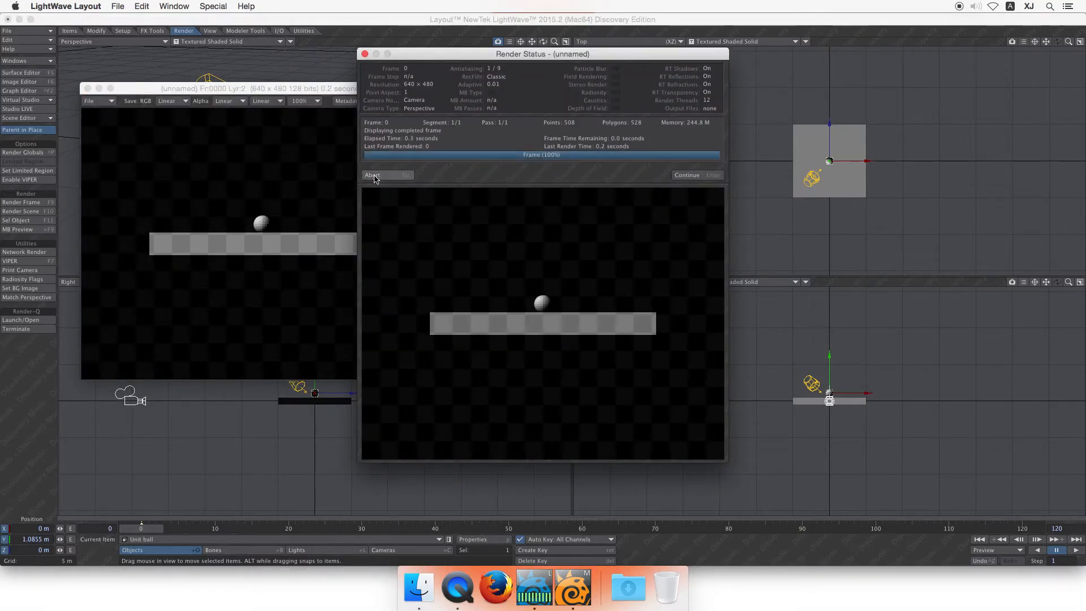
click(374, 175)
click(88, 88)
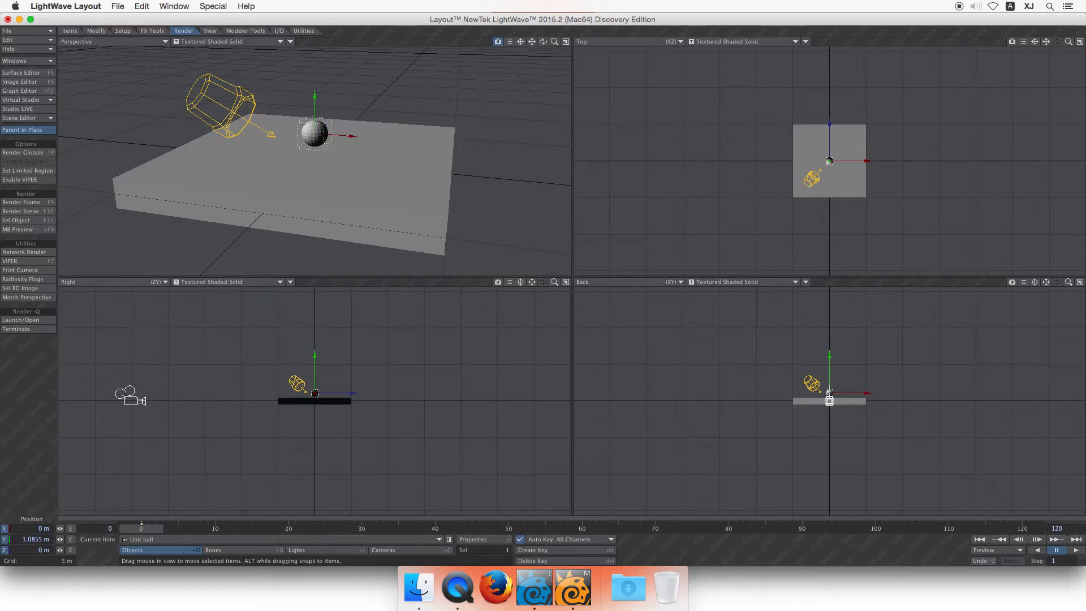
Move the camera to about Y 8.43 m and Z -14.75 m and pitch it down about 25.3° towards the ball
click(126, 394)
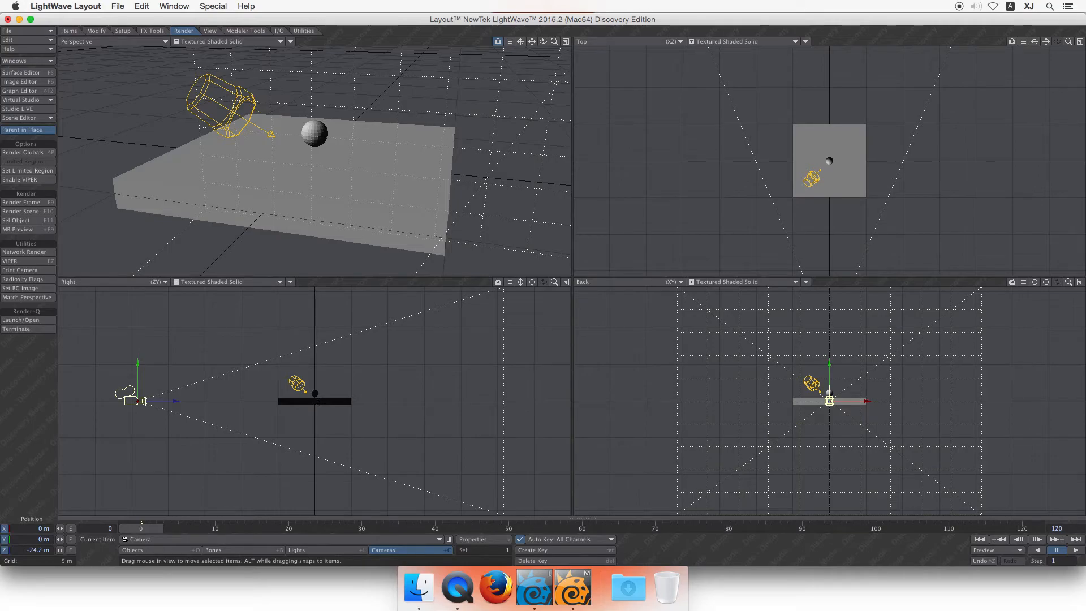
drag(139, 363, 139, 301)
drag(105, 342, 176, 342)
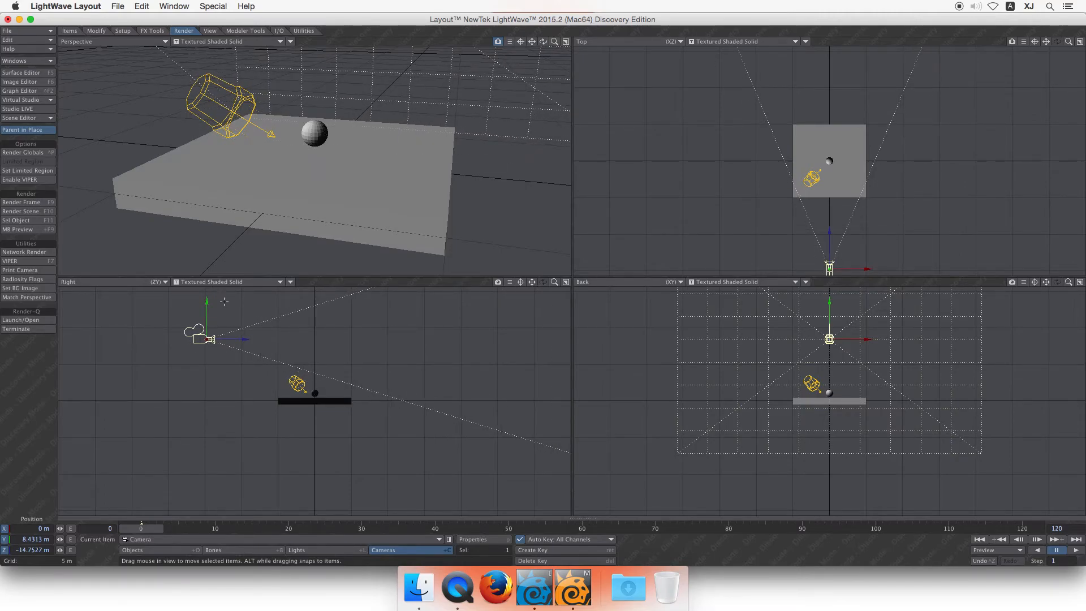
key(y)
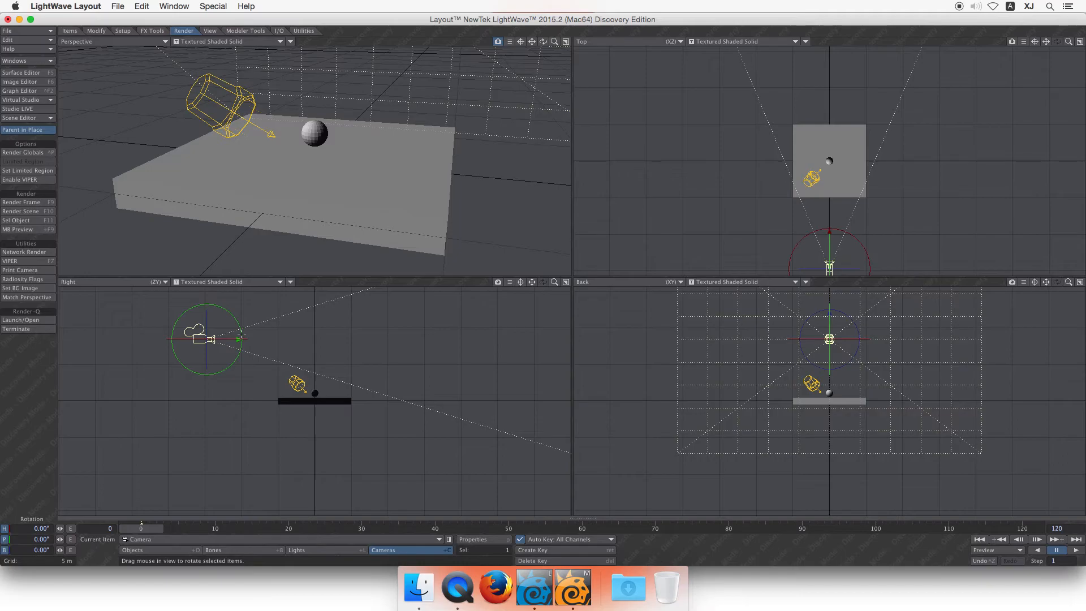
drag(241, 336, 236, 353)
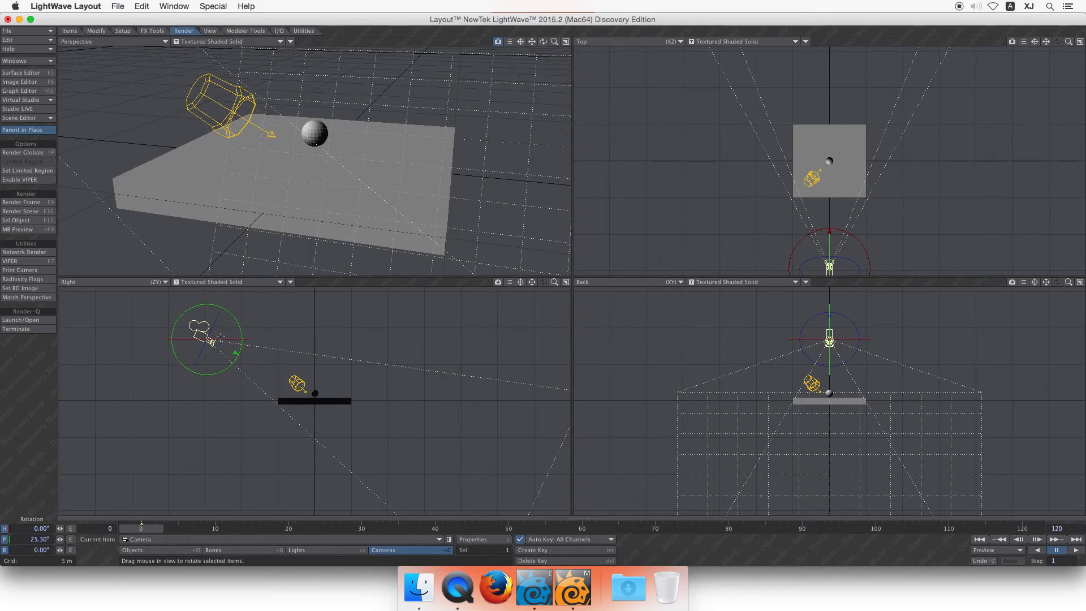
Change the perspective viewport to show the scene through the camera
click(126, 42)
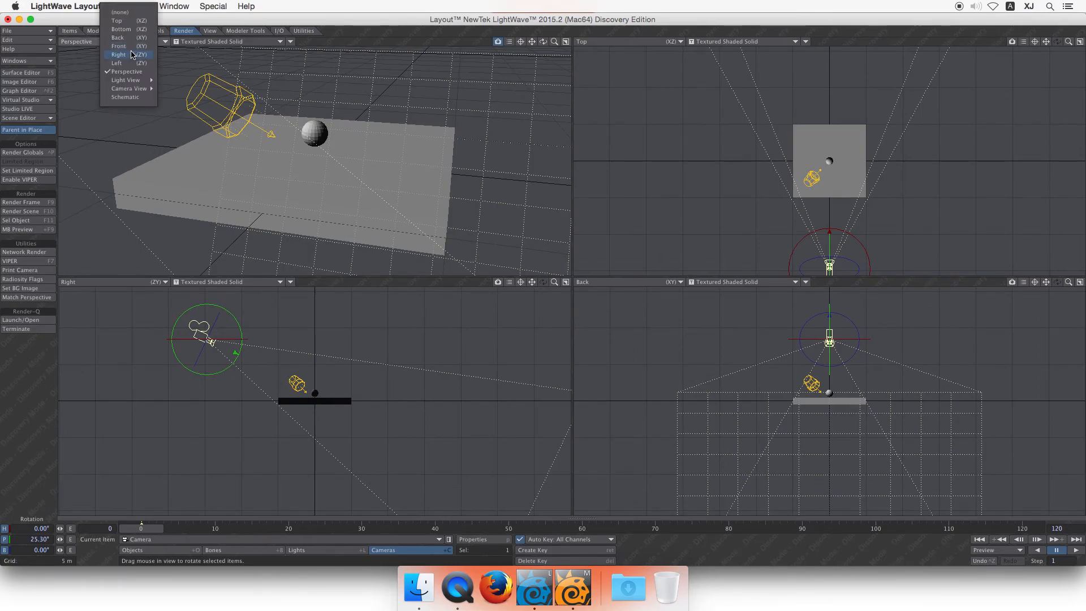
mouse_move(158, 91)
click(184, 105)
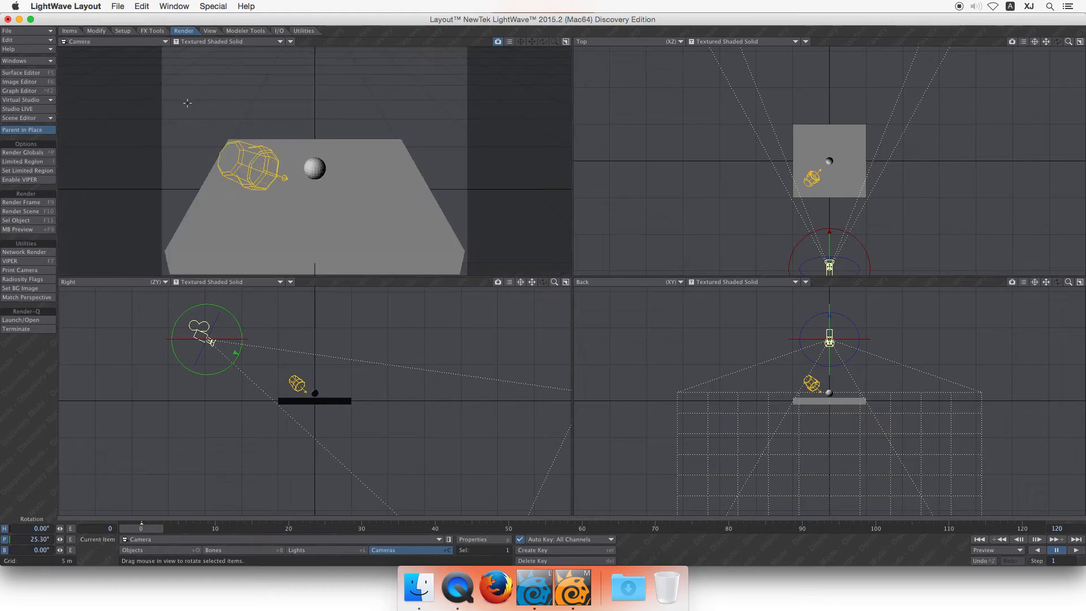
Move the camera closer to about Y 6.42 m and Z -13.2 m, and turn its heading to the right
key(t)
drag(209, 308, 229, 312)
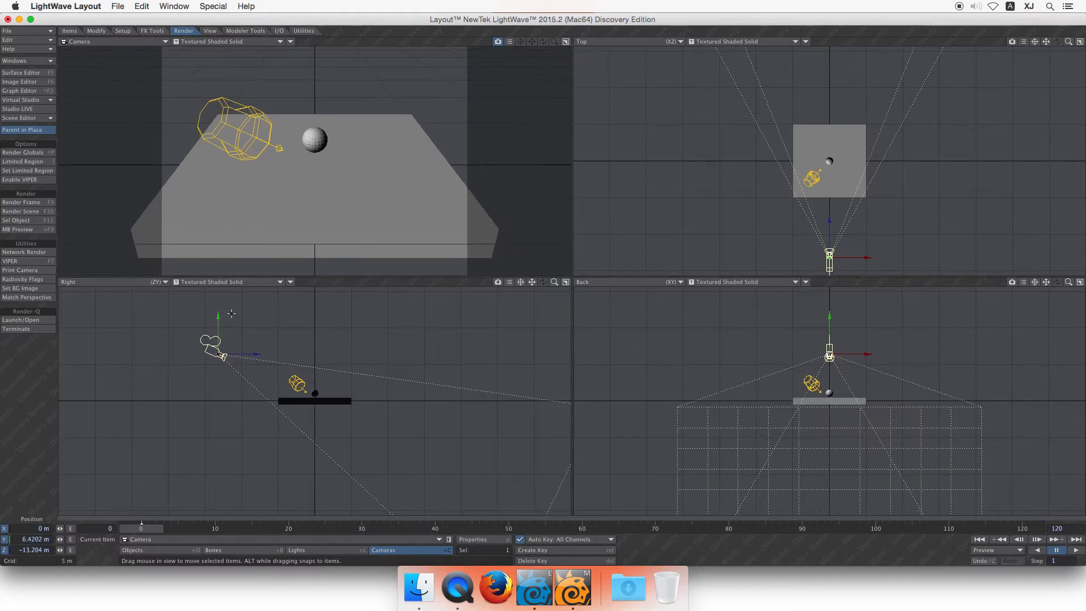
key(y)
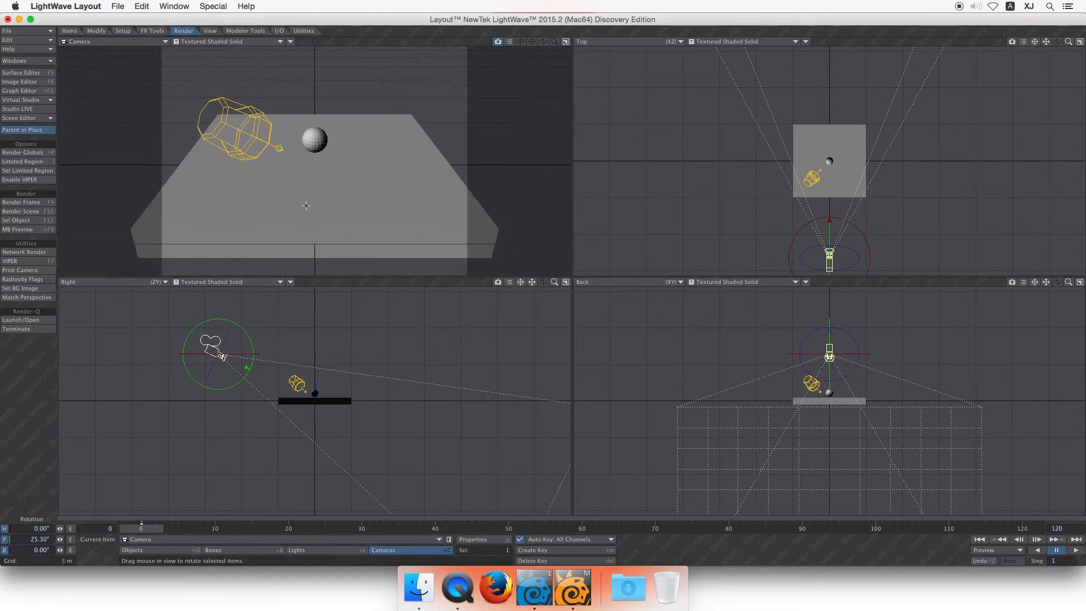
drag(285, 232, 300, 173)
Shift the camera along X to about -4.88 m and rotate it to about 18.9° heading and 24.6° pitch
key(t)
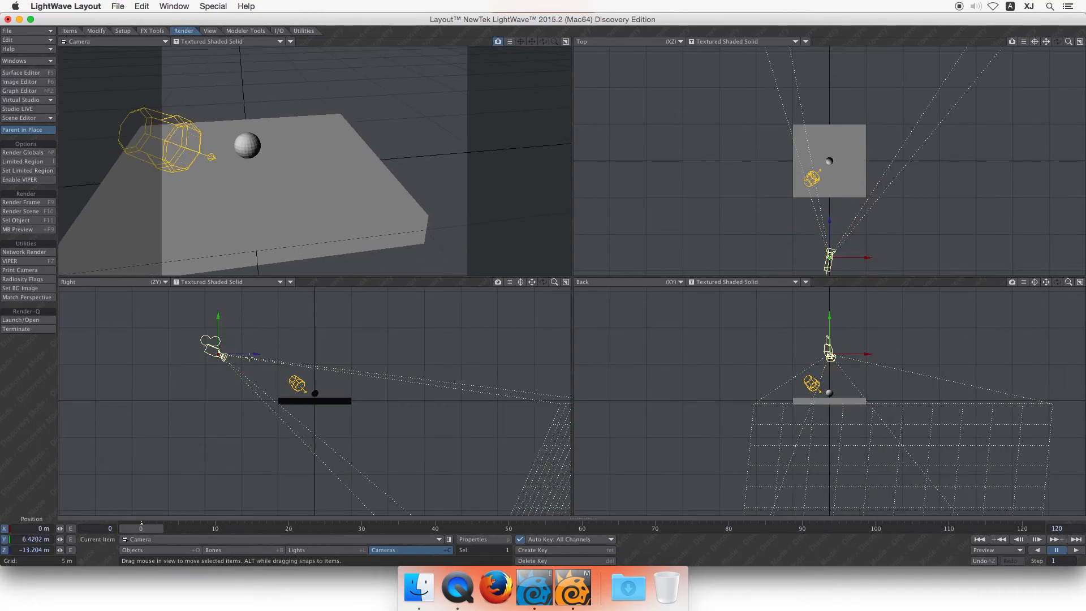
drag(875, 357, 779, 354)
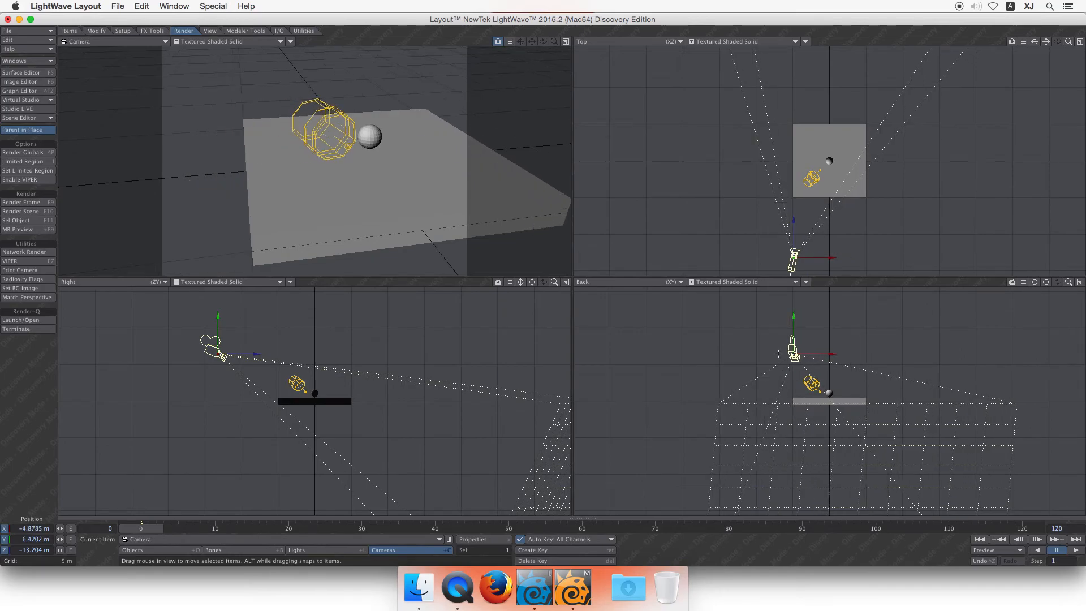
key(y)
drag(385, 178, 434, 170)
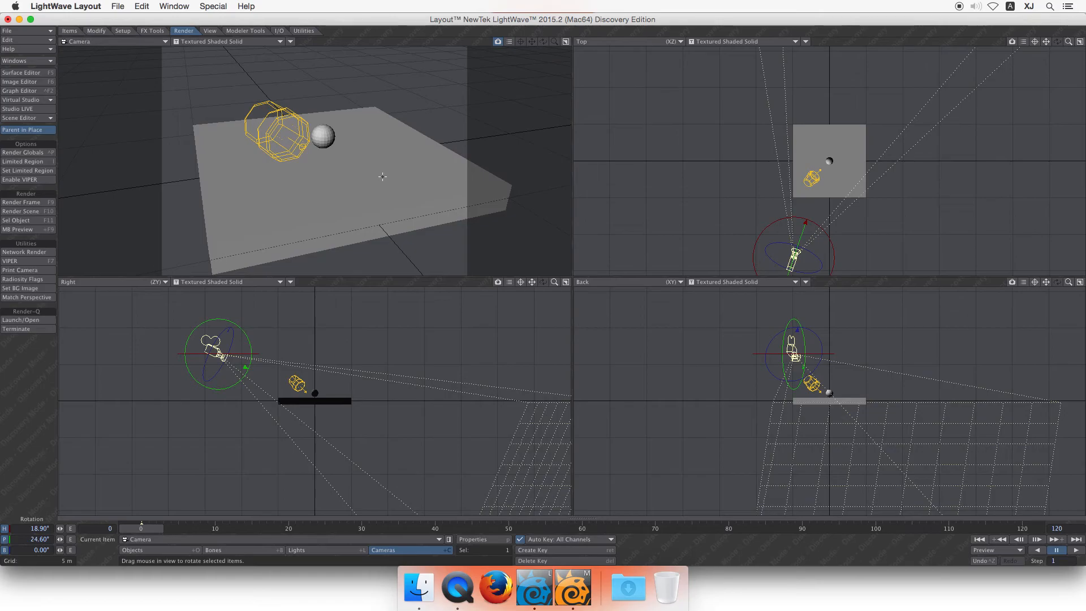
Render the frame from the angled camera to inspect the ball's shadow, and close the render windows
key(F9)
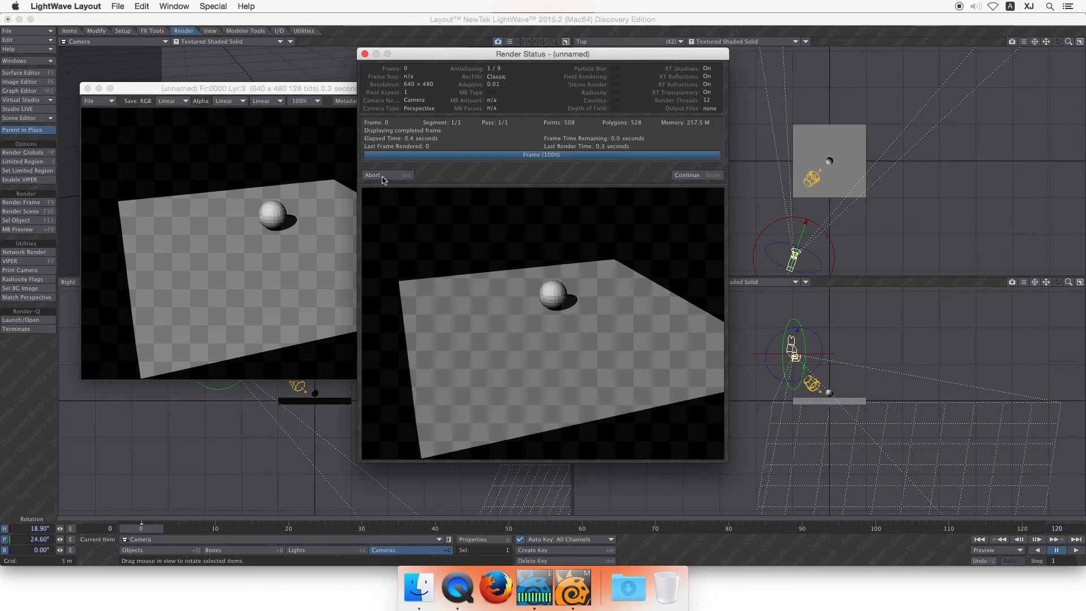
click(383, 179)
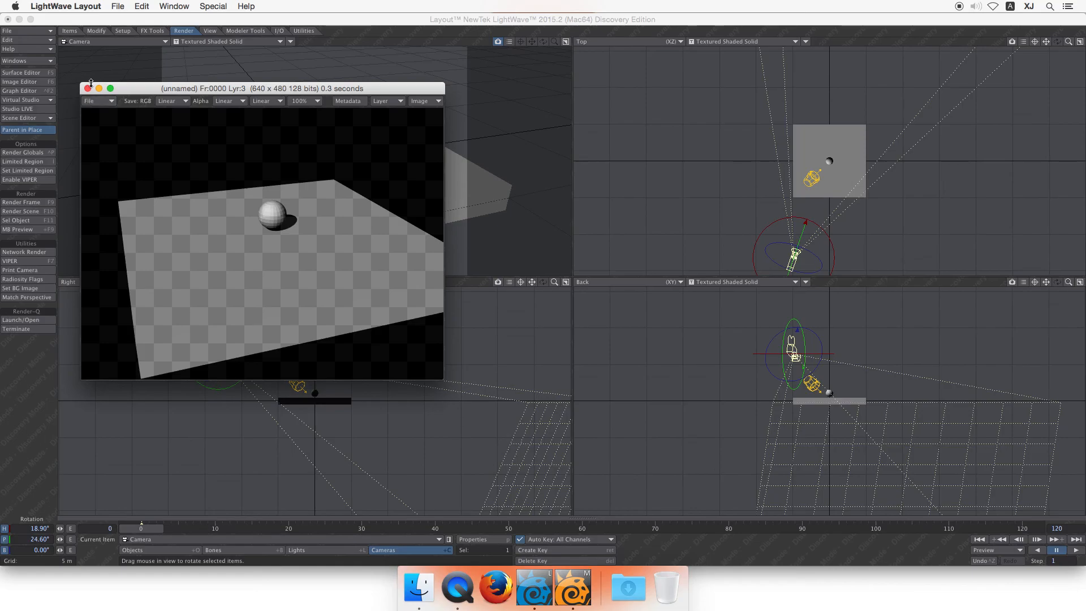
click(87, 89)
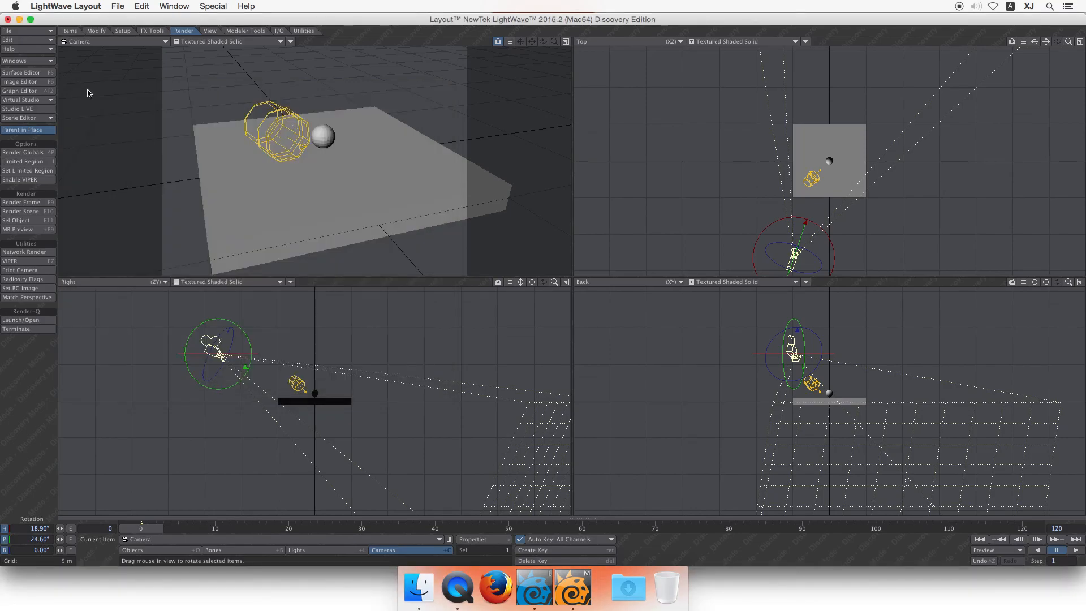